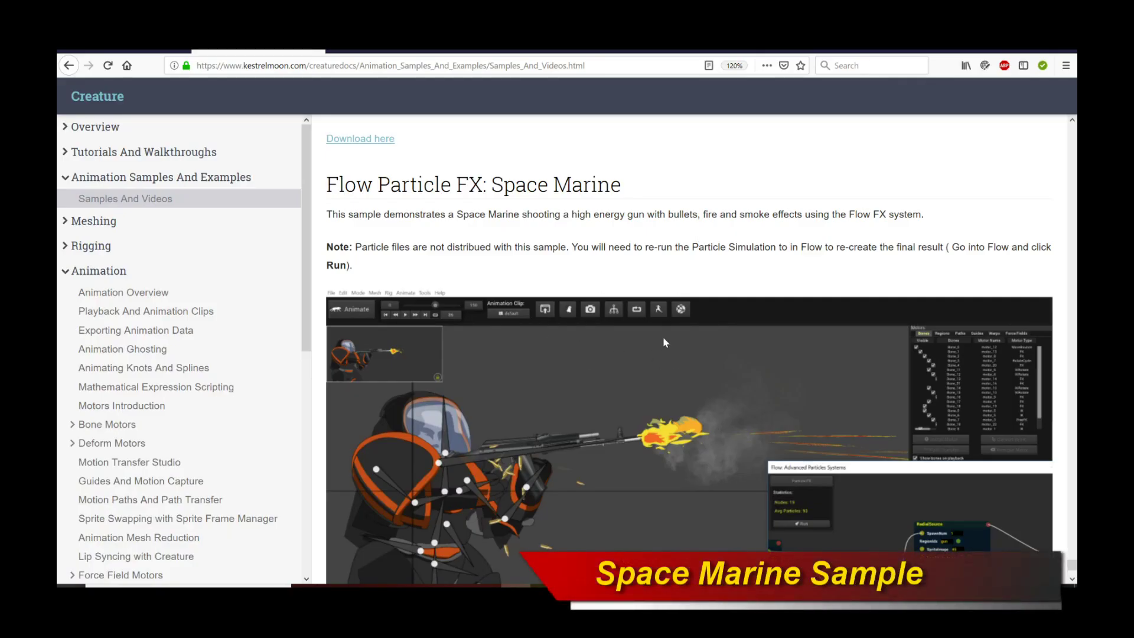
Examine the description, note and preview image of the Flow Particle FX: Space Marine sample on the documentation page
scroll(665, 331, "down", 1)
scroll(656, 334, "up", 1)
scroll(633, 364, "down", 1)
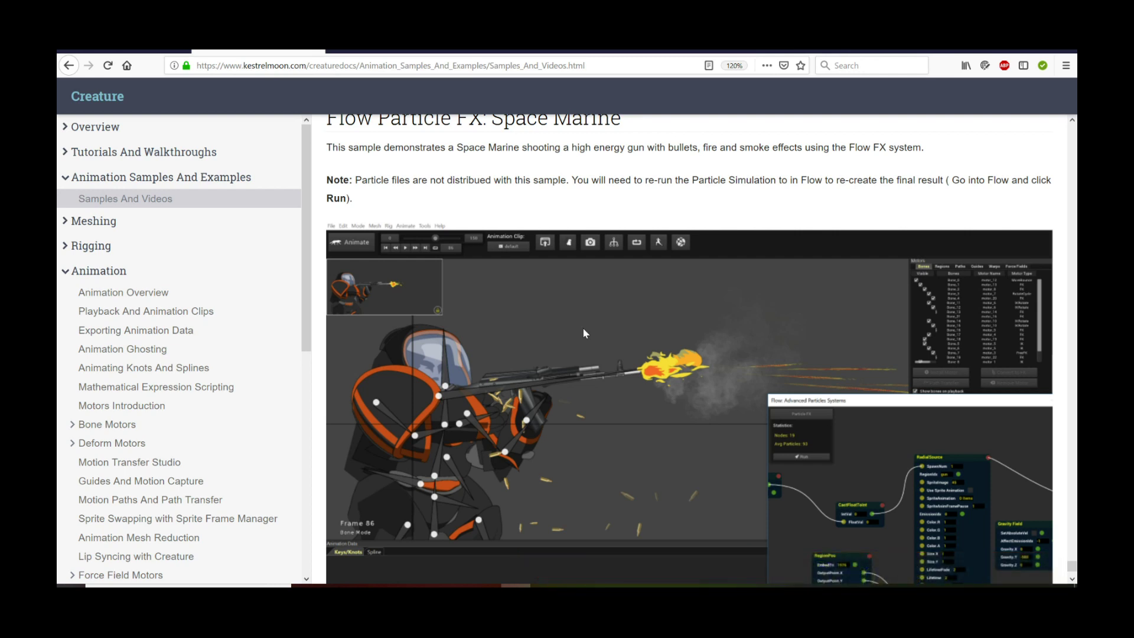
scroll(636, 342, "down", 1)
scroll(634, 337, "up", 1)
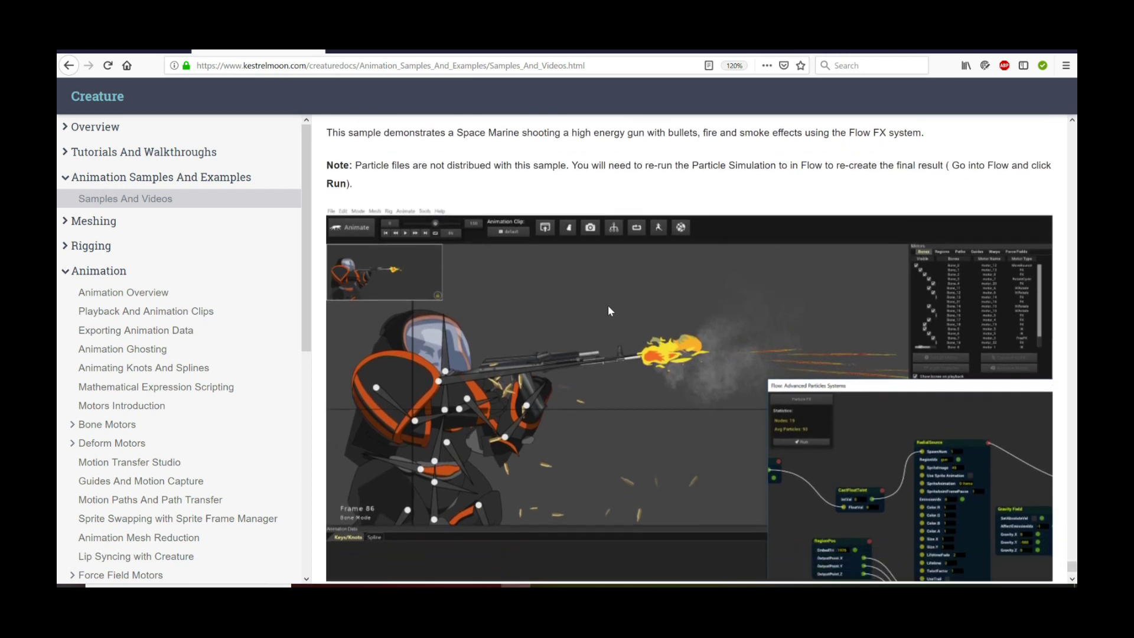
scroll(657, 205, "up", 1)
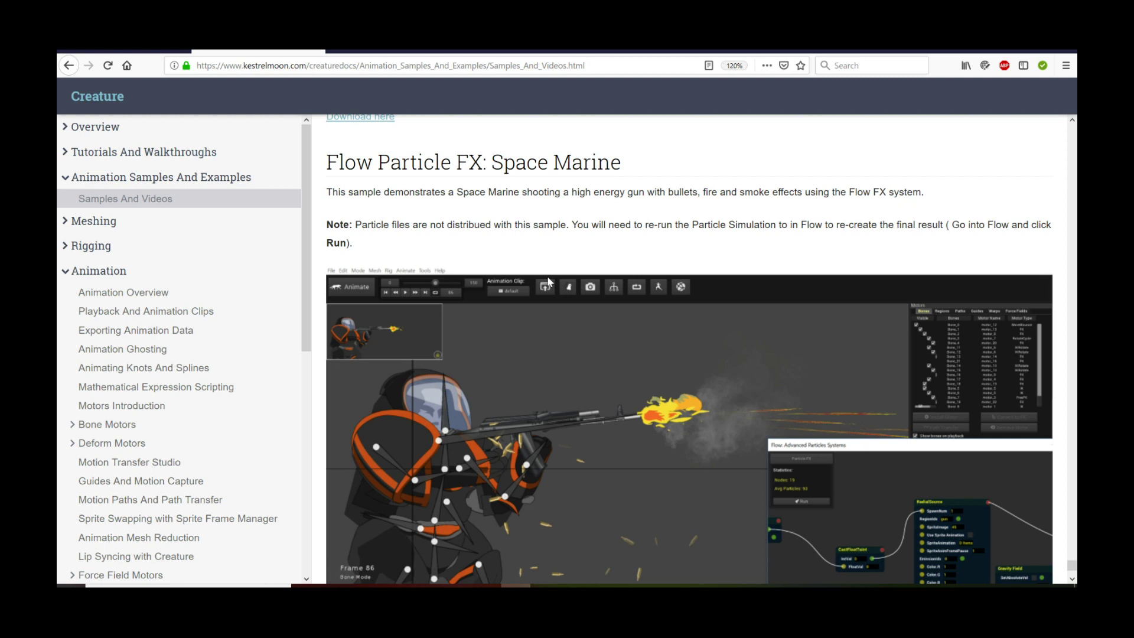
scroll(547, 275, "down", 1)
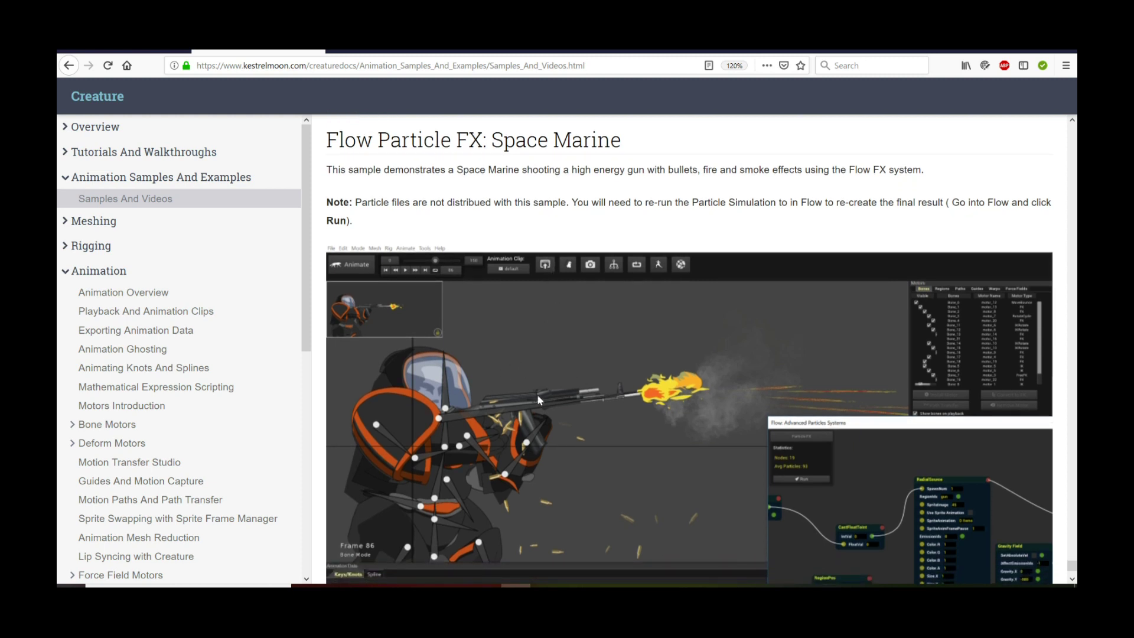
scroll(701, 413, "down", 3)
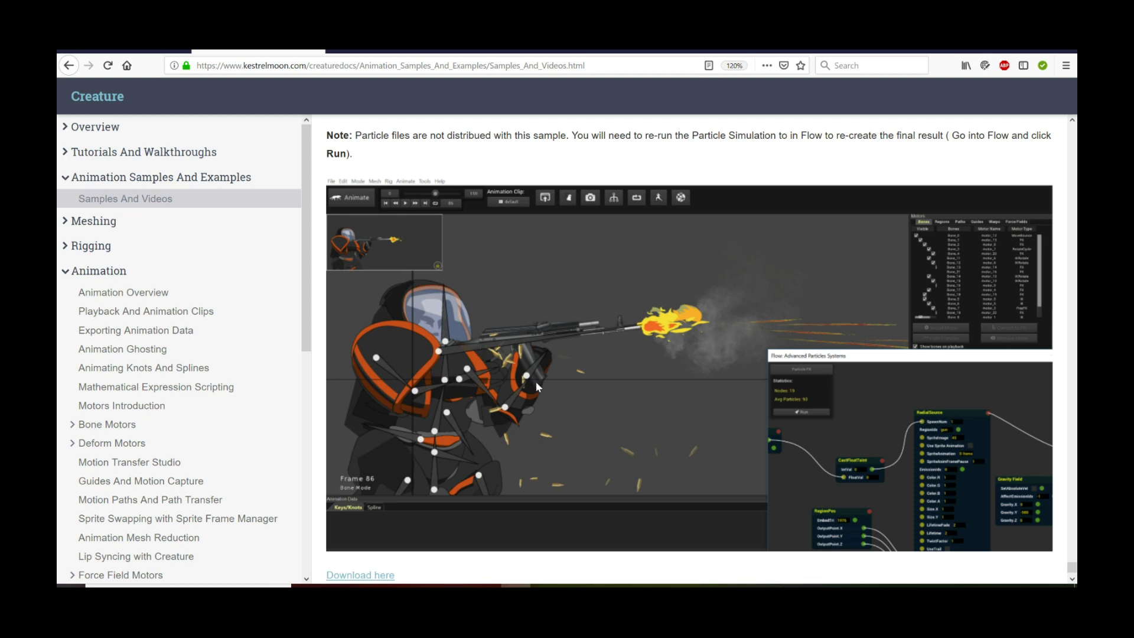
scroll(539, 381, "up", 2)
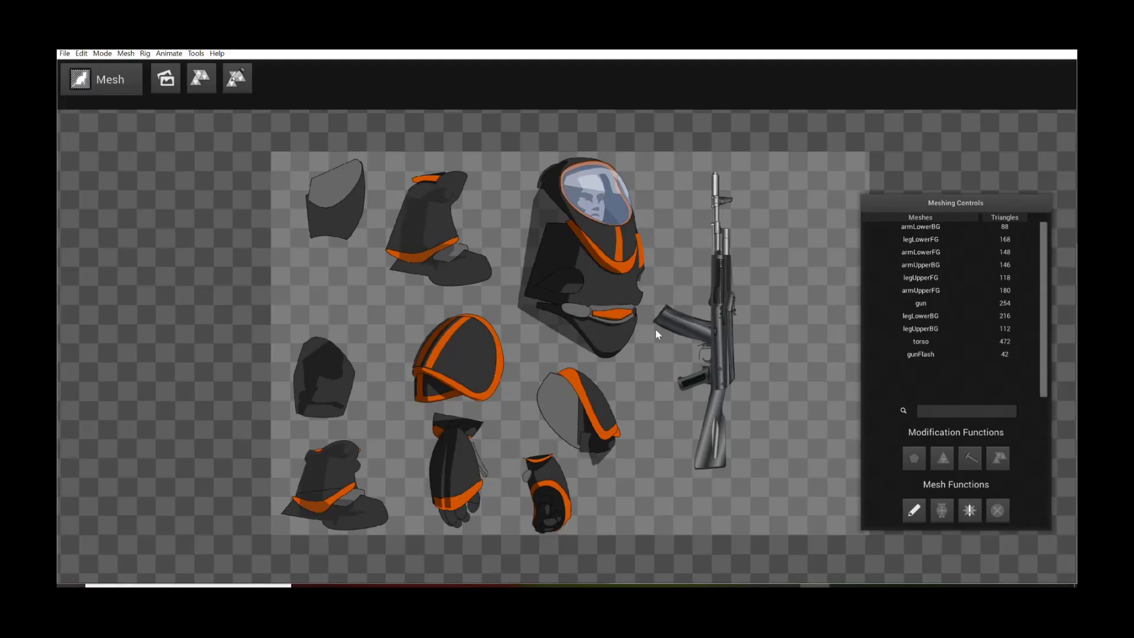
scroll(656, 330, "up", 3)
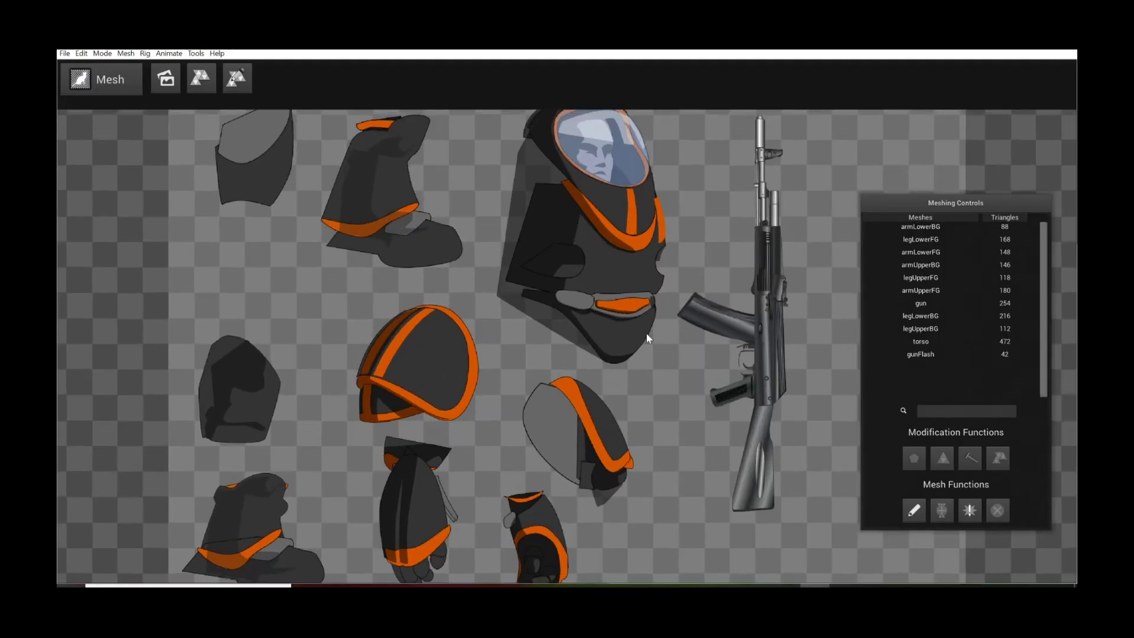
In Creature, inspect the mesh triangulation of the Space Marine's body parts, including armUpperFG and the gun
scroll(647, 333, "down", 3)
left_click(589, 268)
left_click(447, 239)
left_click(336, 215)
left_click(425, 350)
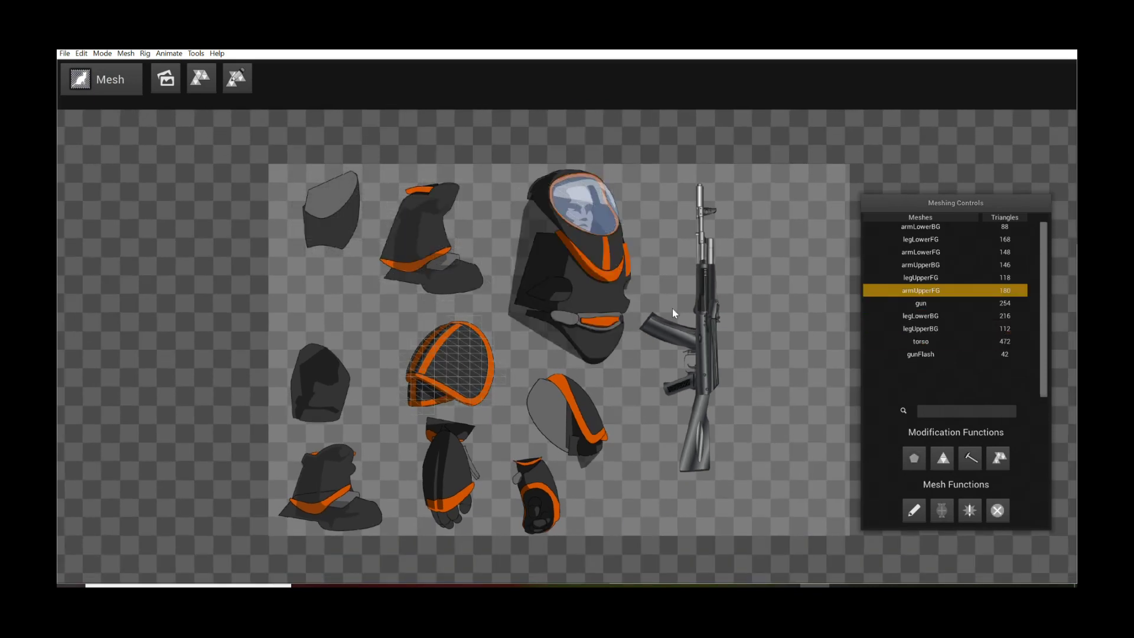
left_click(698, 319)
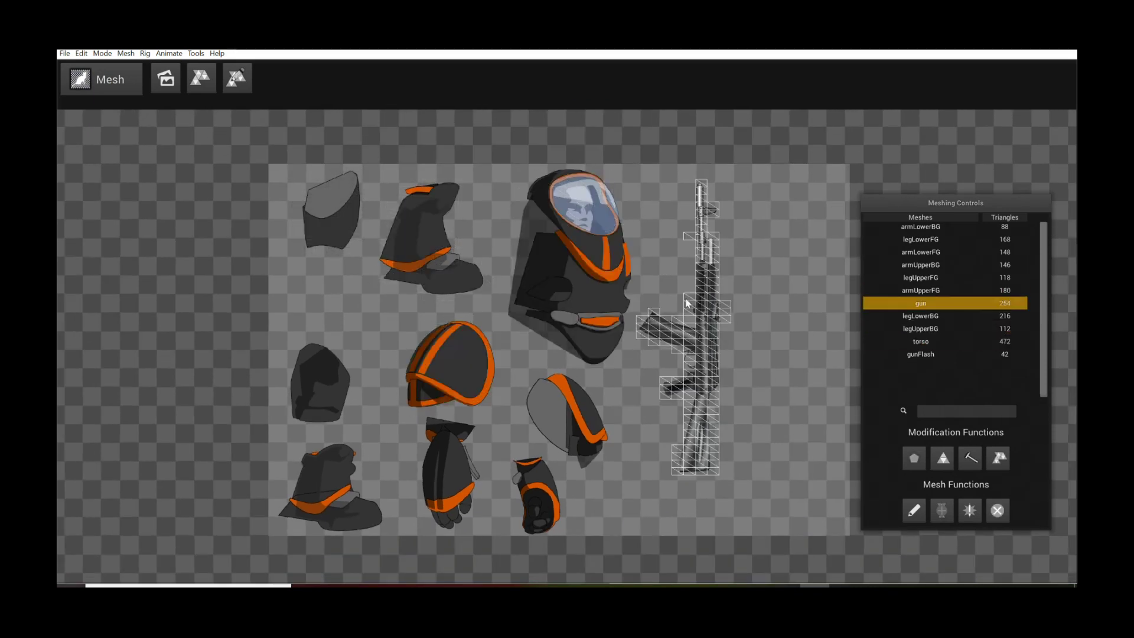
Switch to rigging, show the bones, and test the character's rig by swinging both arms outward
left_click(100, 79)
left_click(118, 91)
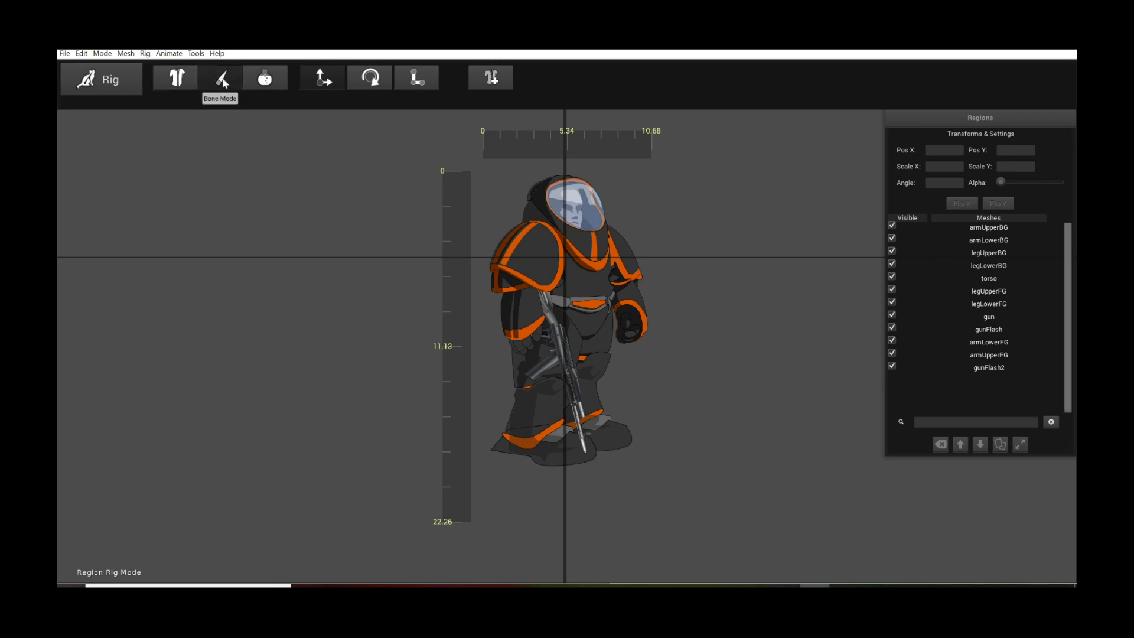
left_click(222, 78)
left_click(273, 86)
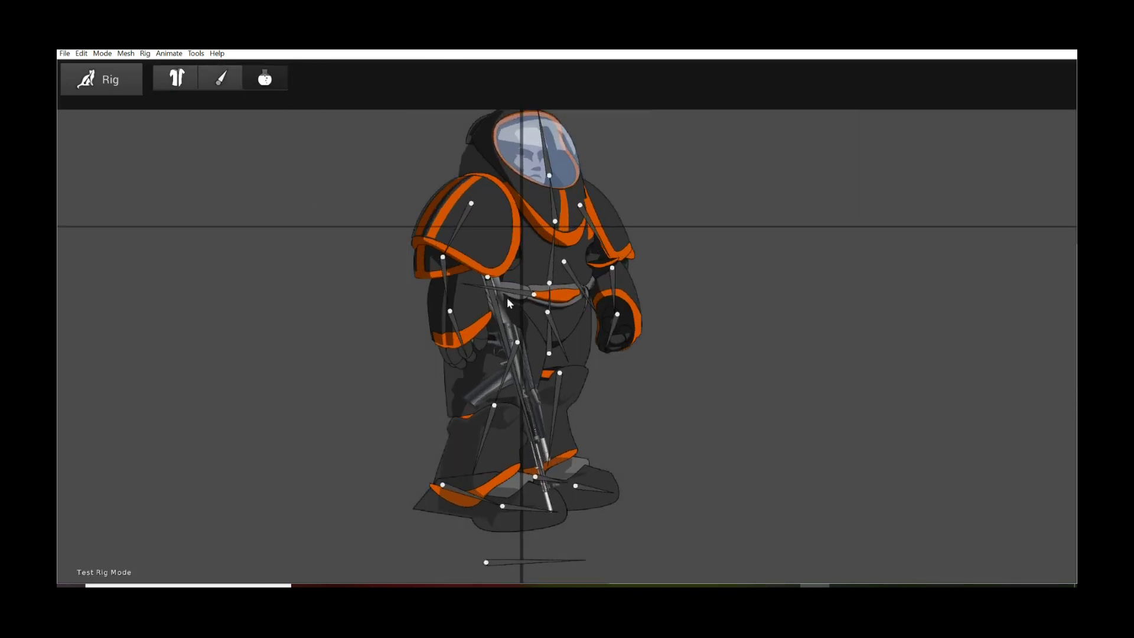
left_click_drag(616, 314, 626, 319)
left_click_drag(606, 257, 614, 258)
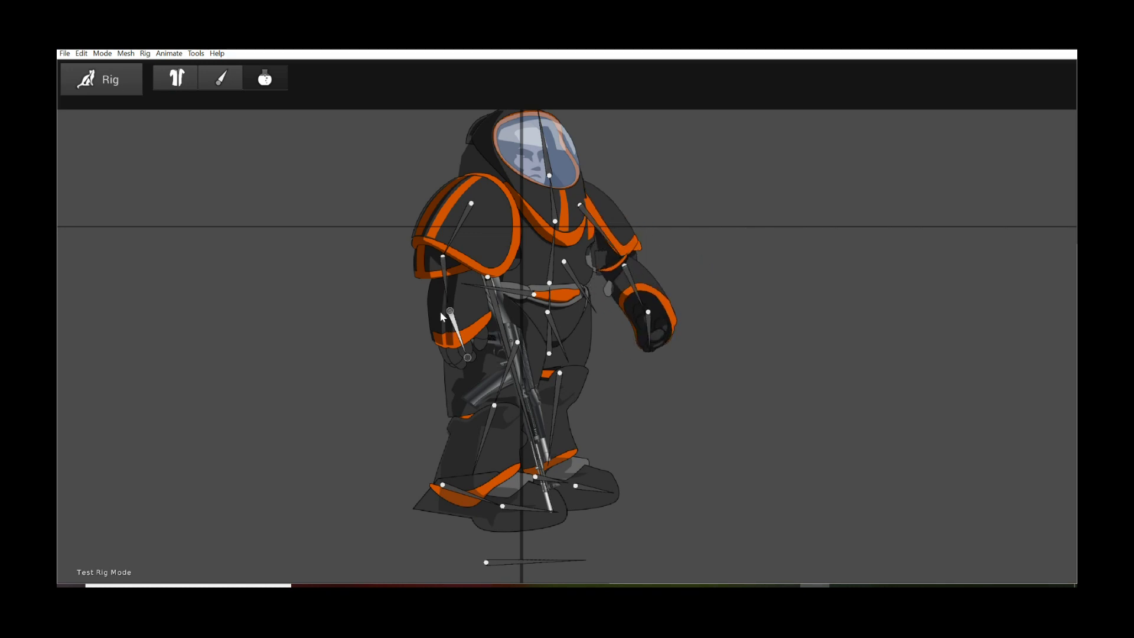
left_click_drag(451, 310, 422, 303)
Switch to animation and play the default clip after framing the Space Marine's upper body and gun
left_click(119, 82)
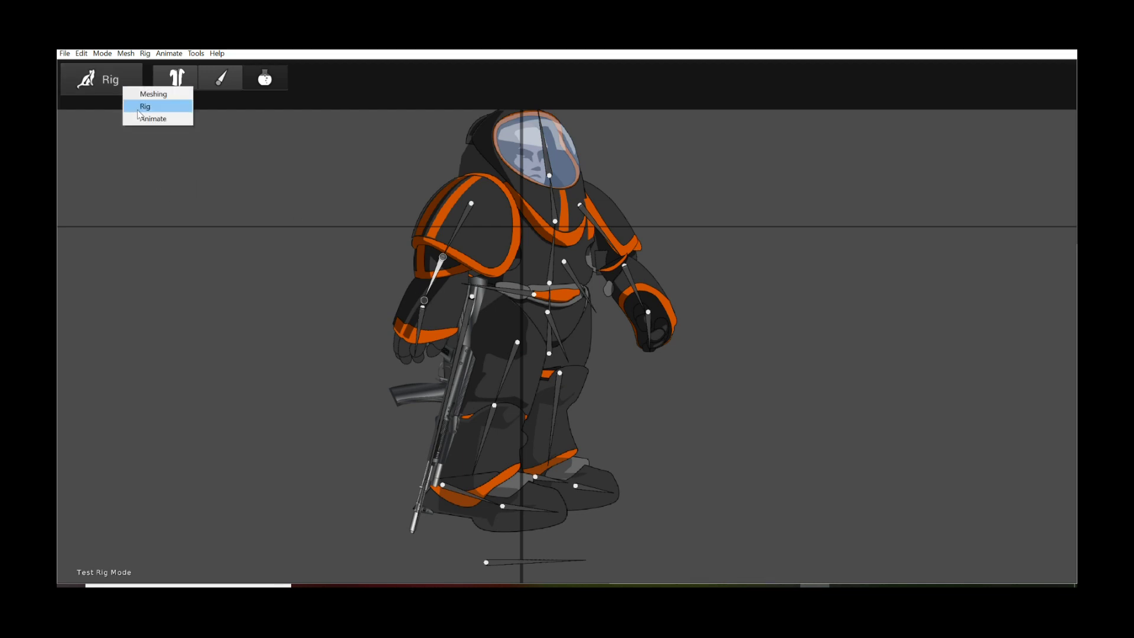
left_click(147, 117)
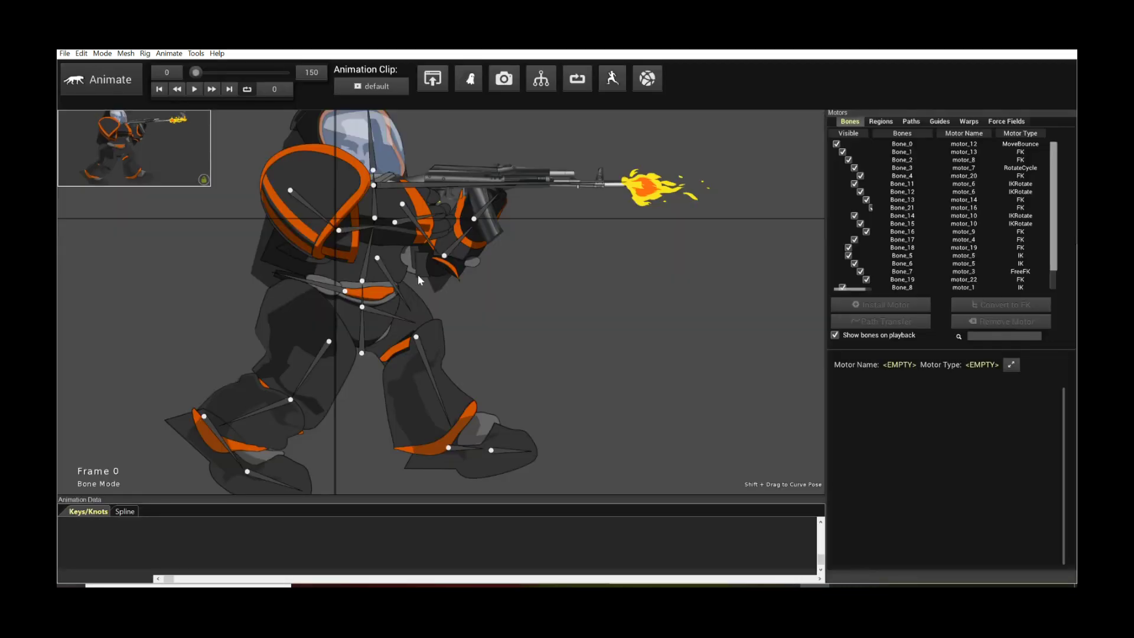
left_click_drag(544, 259, 530, 252)
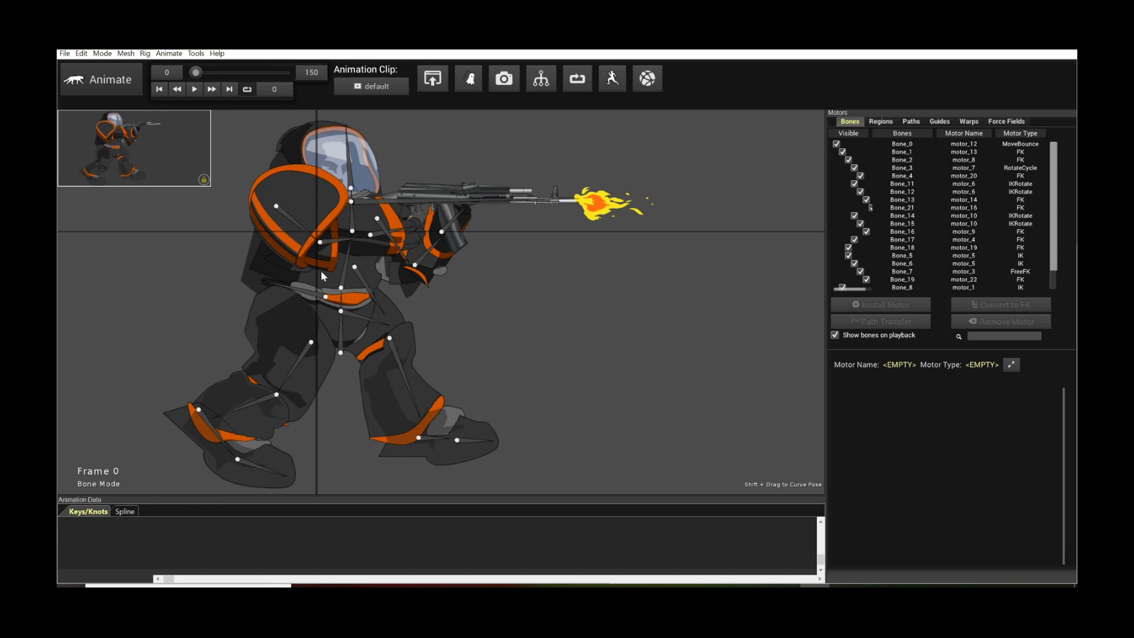
scroll(355, 270, "up", 3)
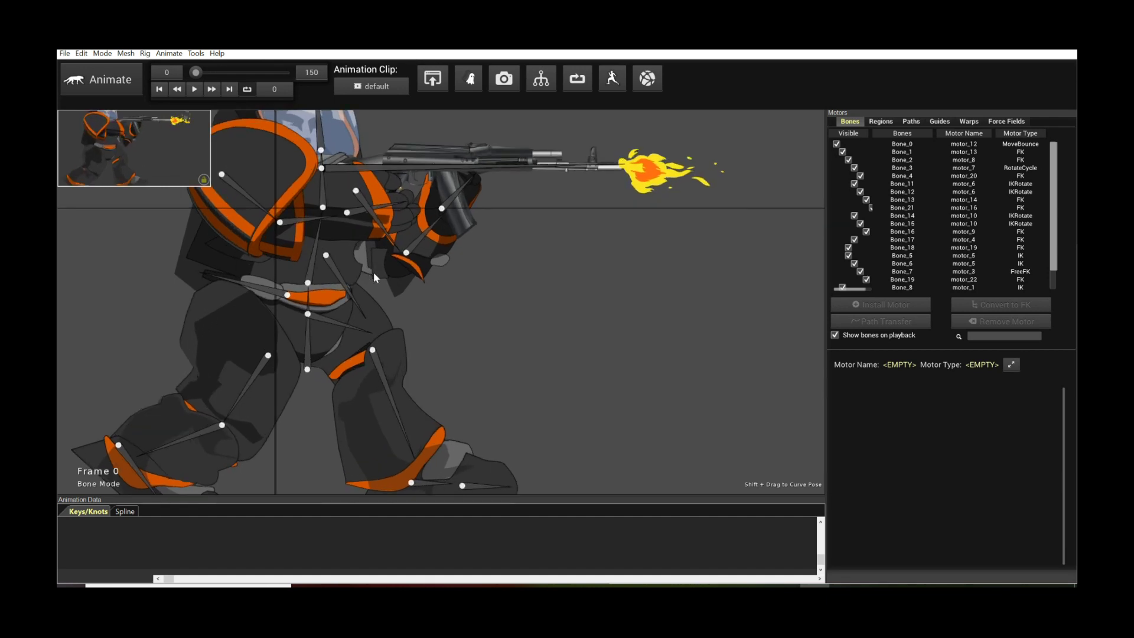
scroll(466, 354, "up", 4)
scroll(378, 236, "down", 3)
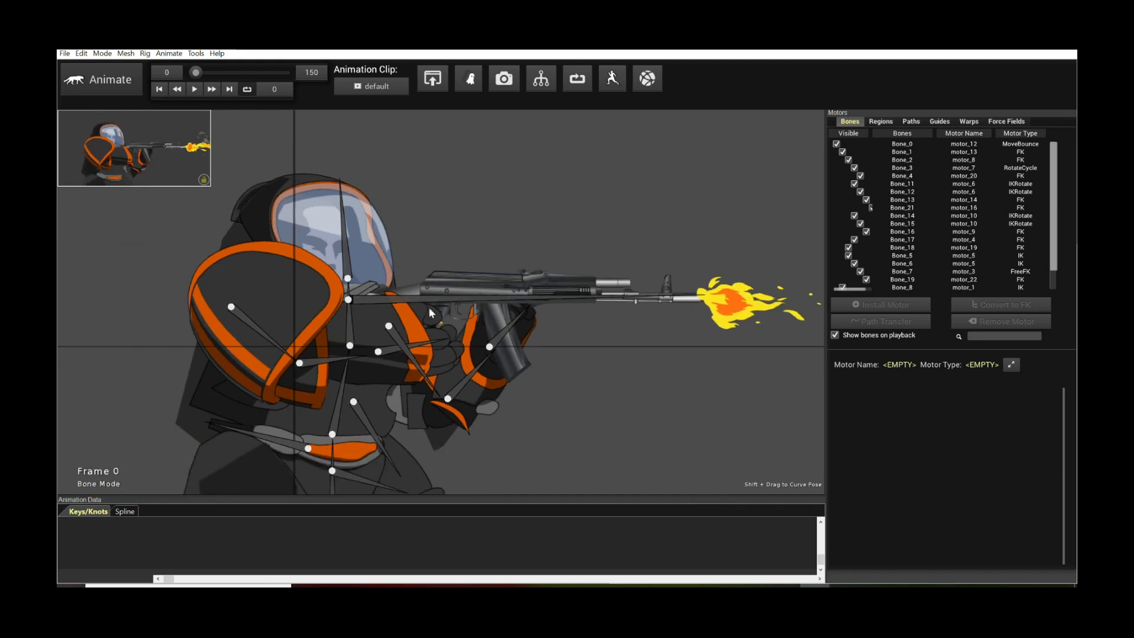
left_click_drag(649, 295, 586, 278)
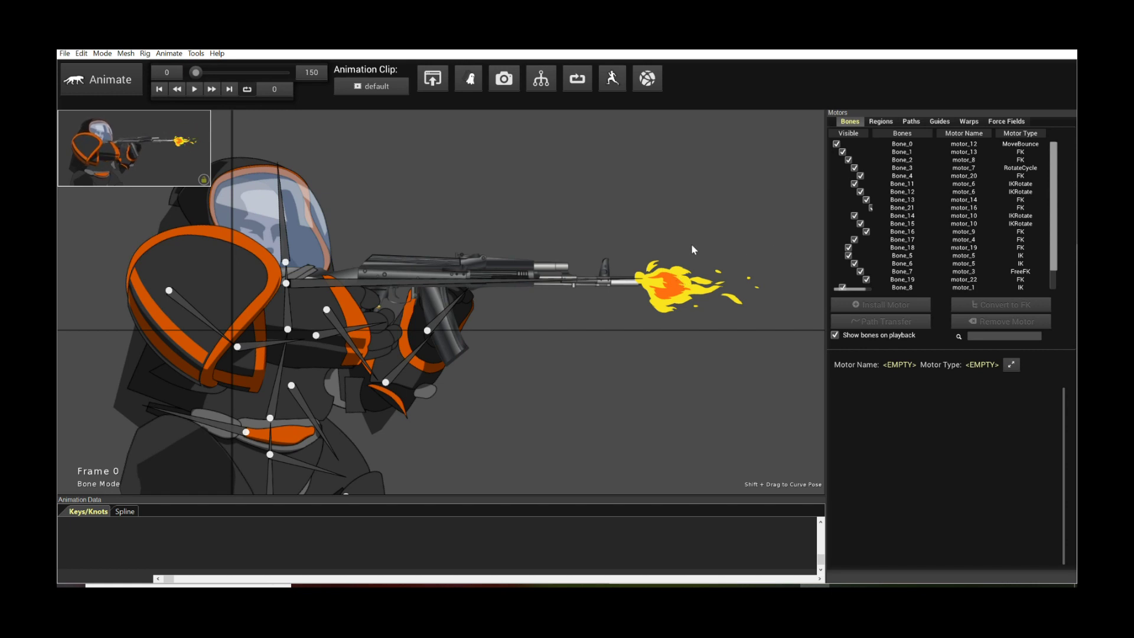
left_click_drag(710, 186, 700, 186)
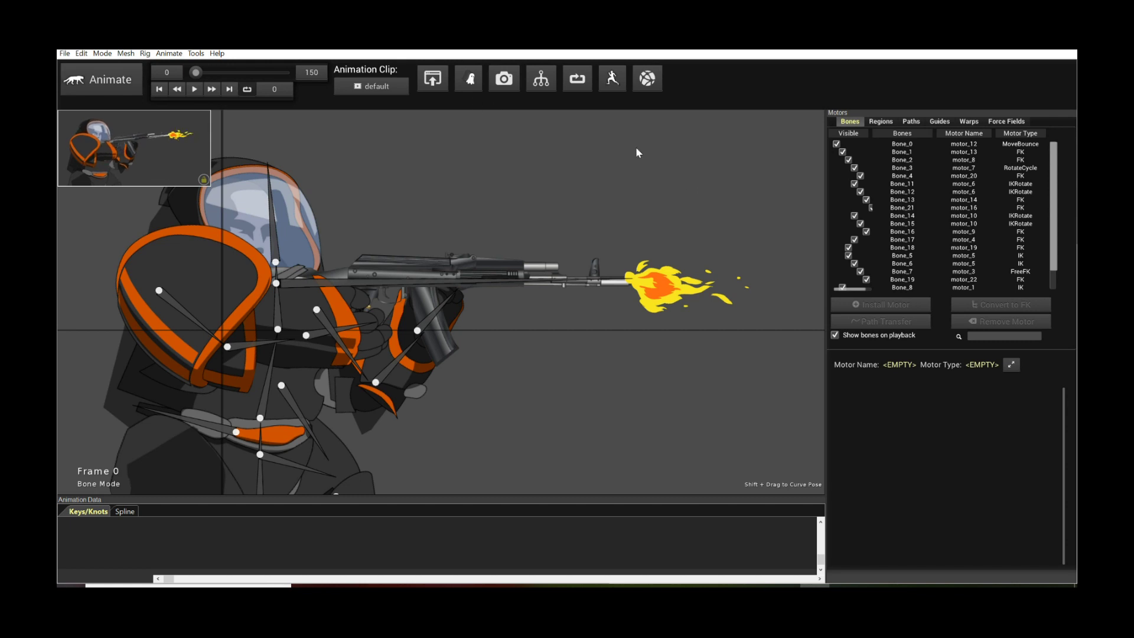
left_click(195, 89)
left_click(194, 90)
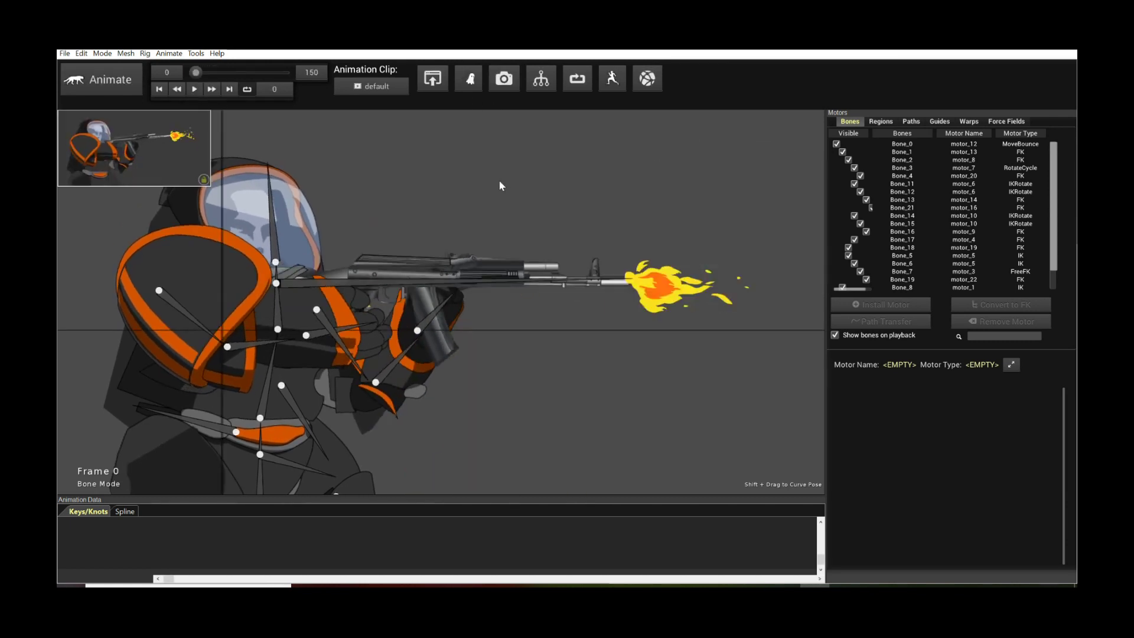
Inspect the image keys of the gunFlash2 region in an enlarged and magnified animation timeline
left_click(877, 121)
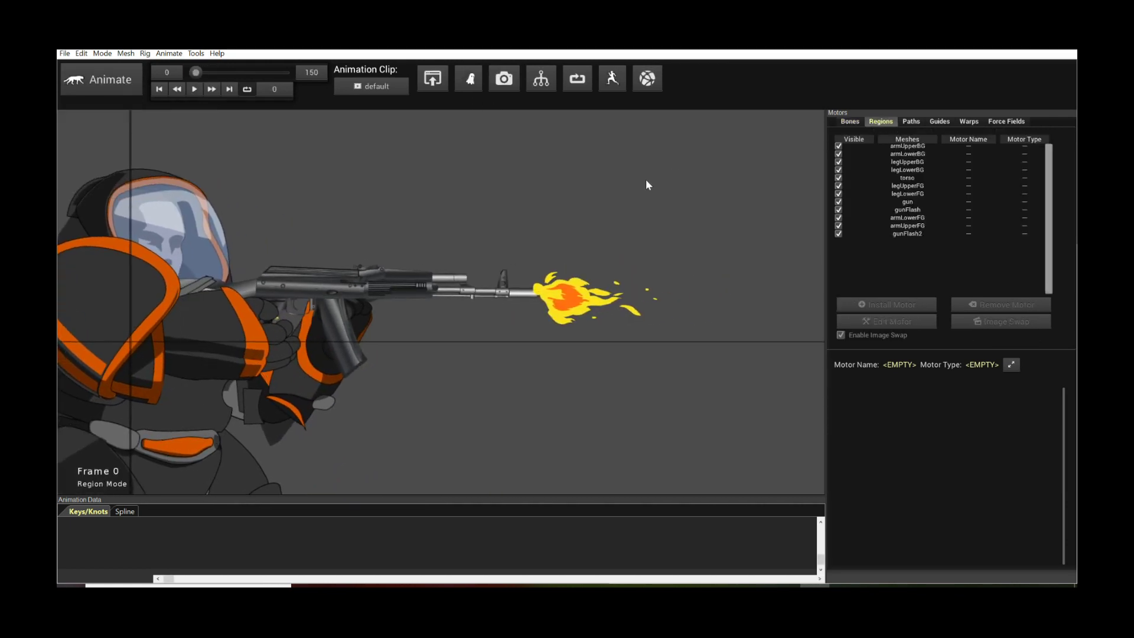
left_click(601, 296)
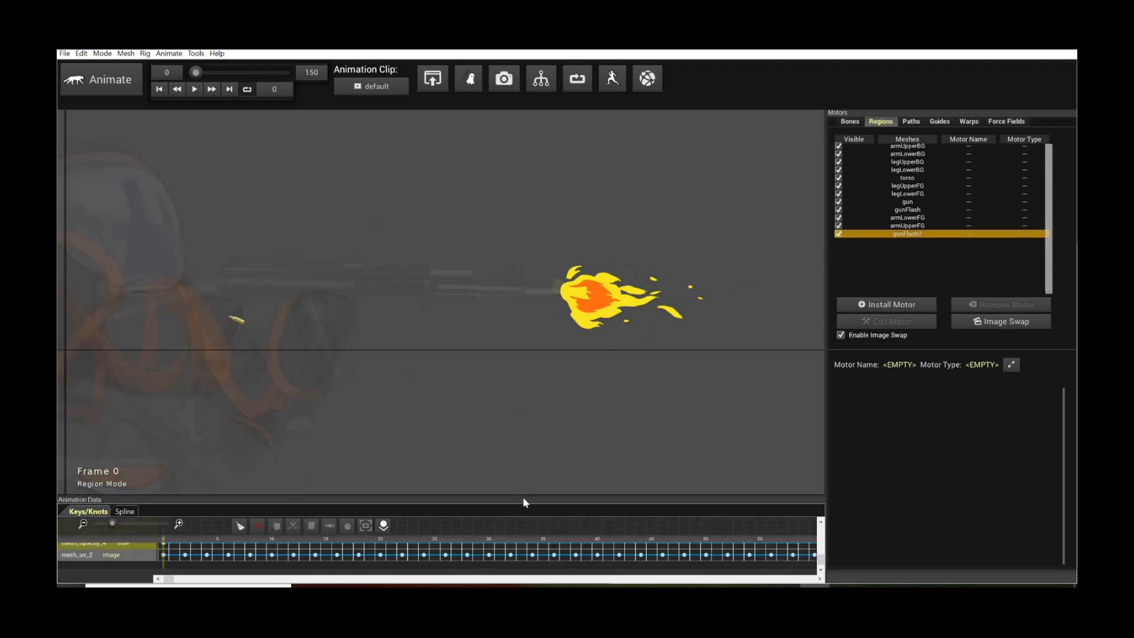
left_click_drag(523, 497, 540, 446)
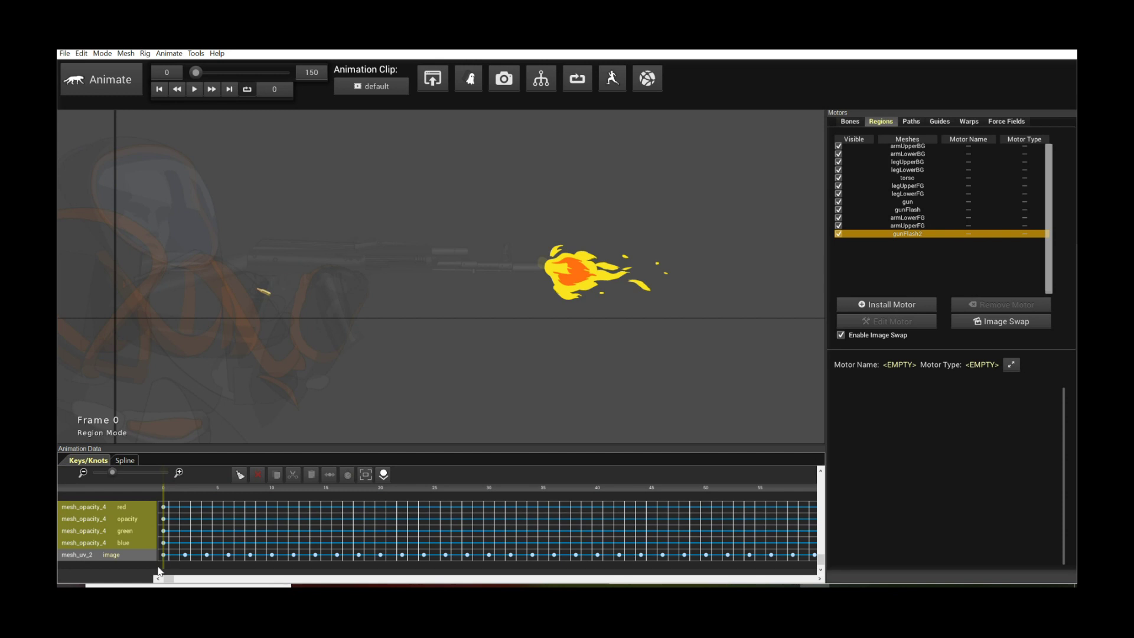
left_click_drag(113, 472, 122, 472)
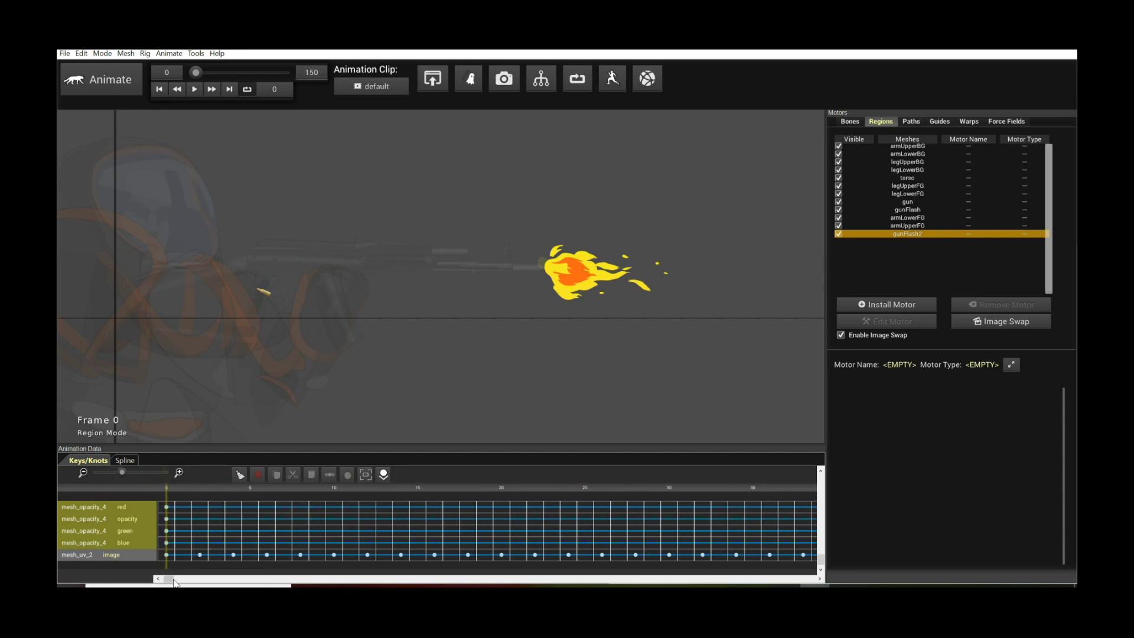
mouse_move(174, 579)
left_mouse_down()
mouse_move(277, 579)
mouse_move(172, 579)
left_mouse_up()
left_click(460, 417)
Play and stop the clip to view the muzzle flash, and return to the bone motors
left_click(194, 90)
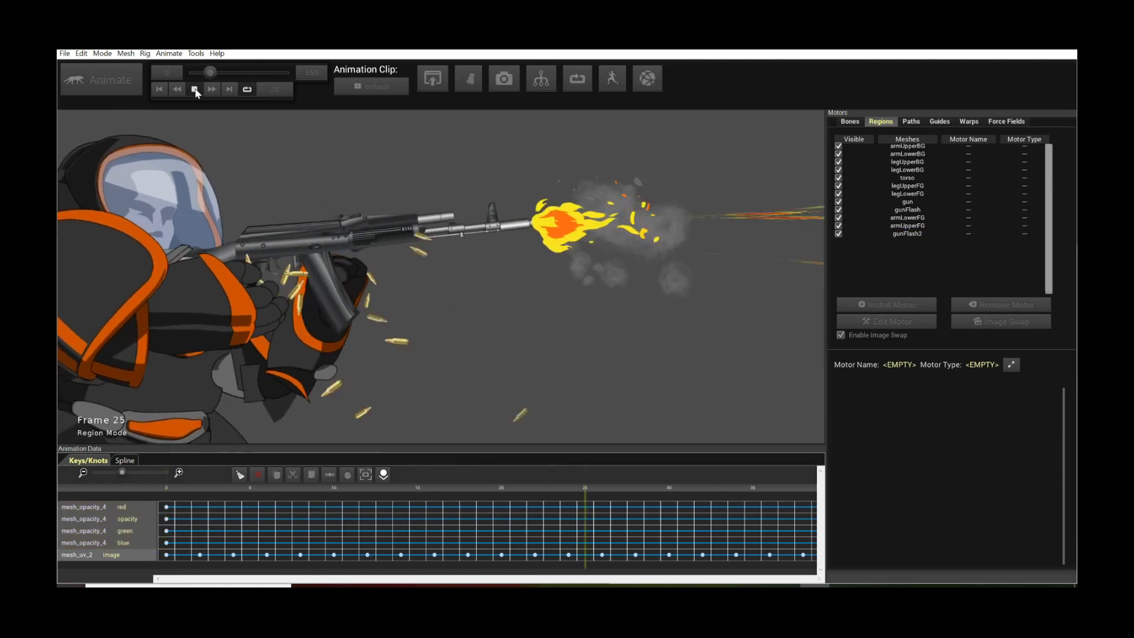
left_click(195, 89)
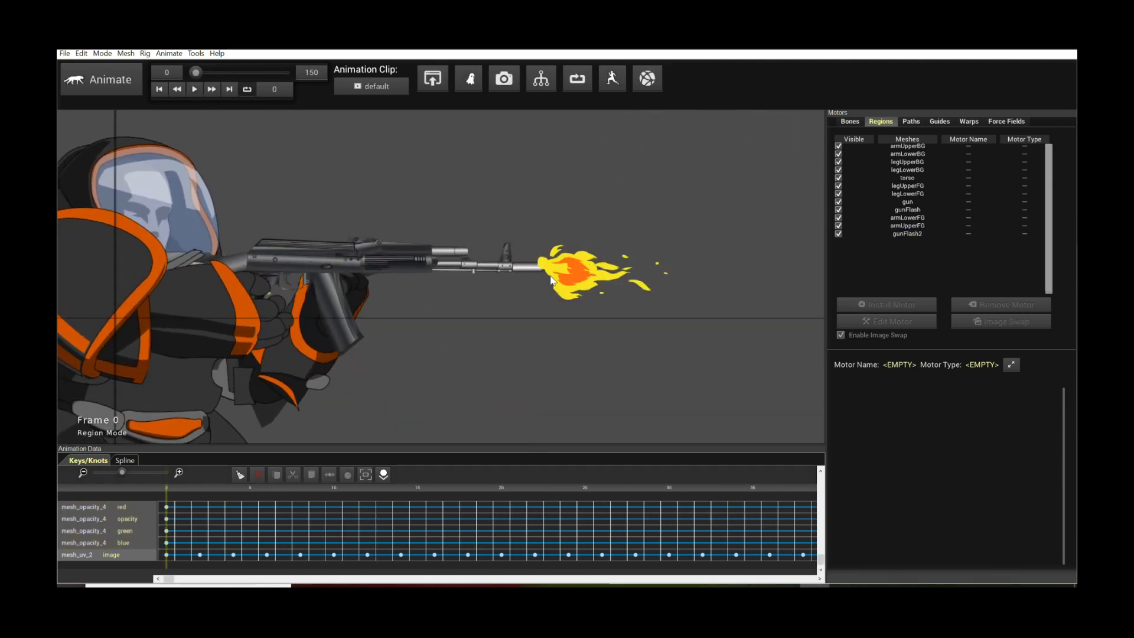
scroll(537, 277, "down", 2)
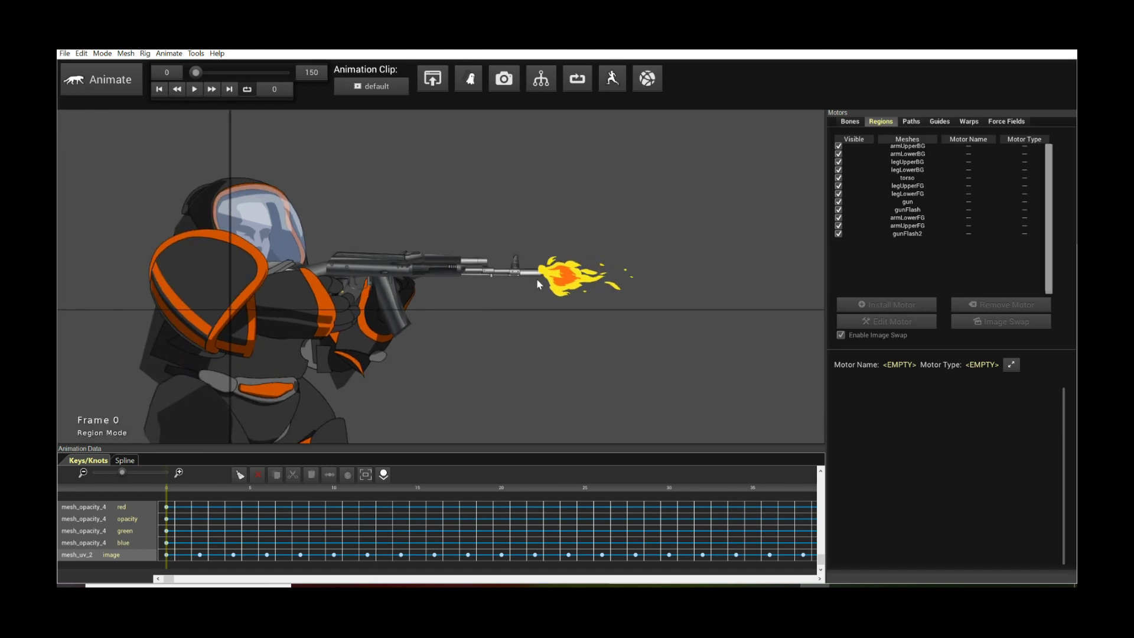
left_click(849, 121)
scroll(509, 367, "up", 3)
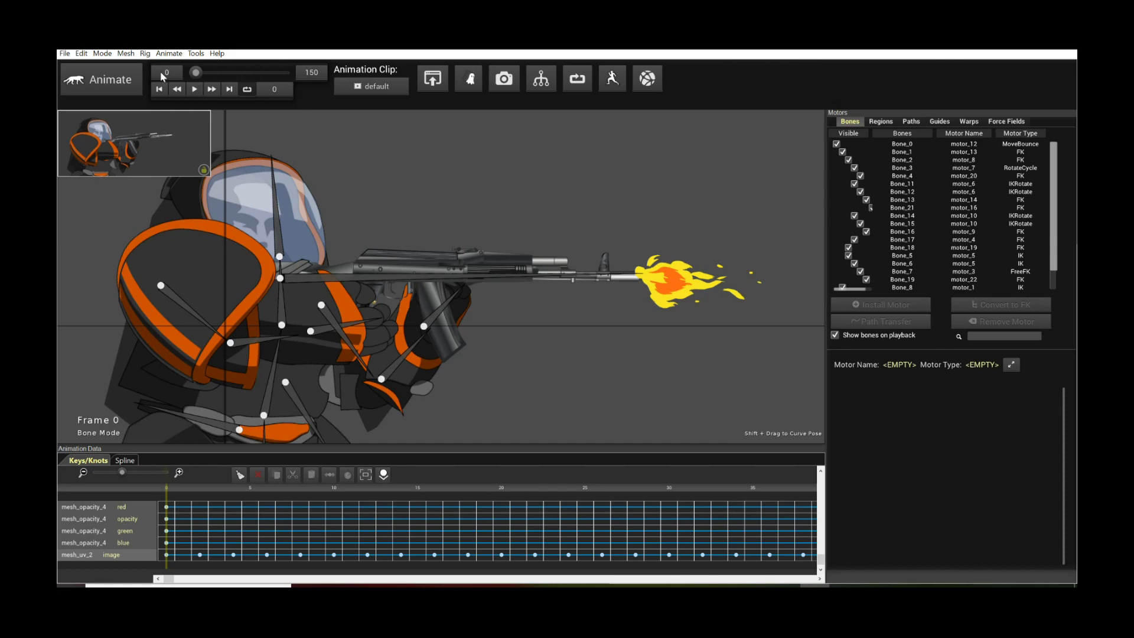
Open the Flow: Advanced Particles Systems graph and enlarge its window to fill the screen
left_click(169, 53)
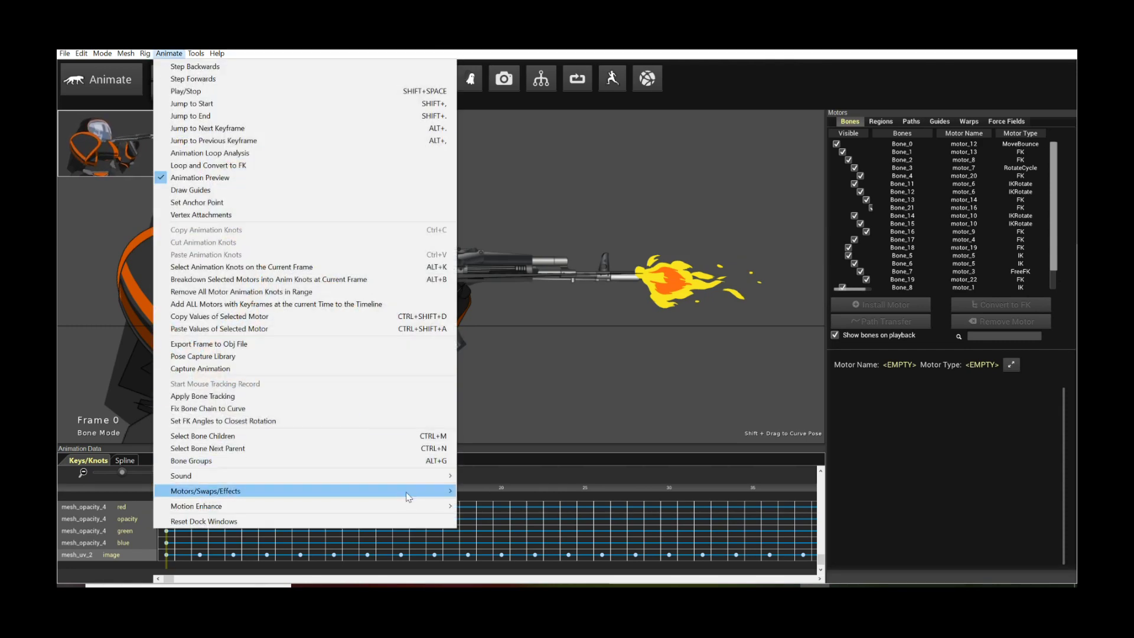
mouse_move(408, 492)
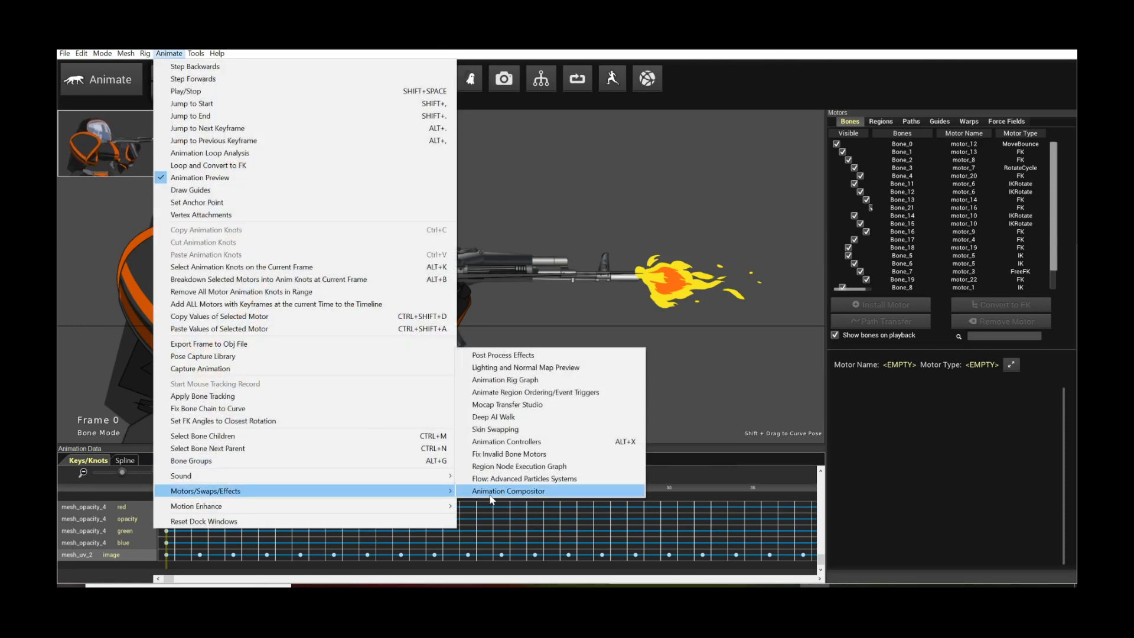
left_click(503, 482)
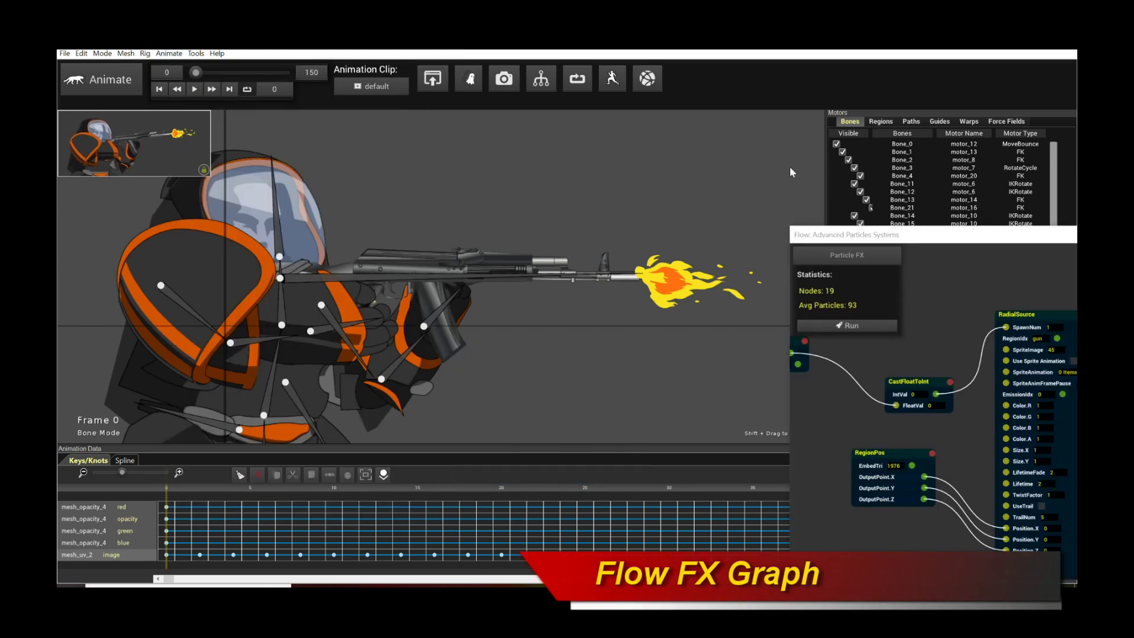
left_click_drag(862, 243, 334, 192)
left_click(688, 185)
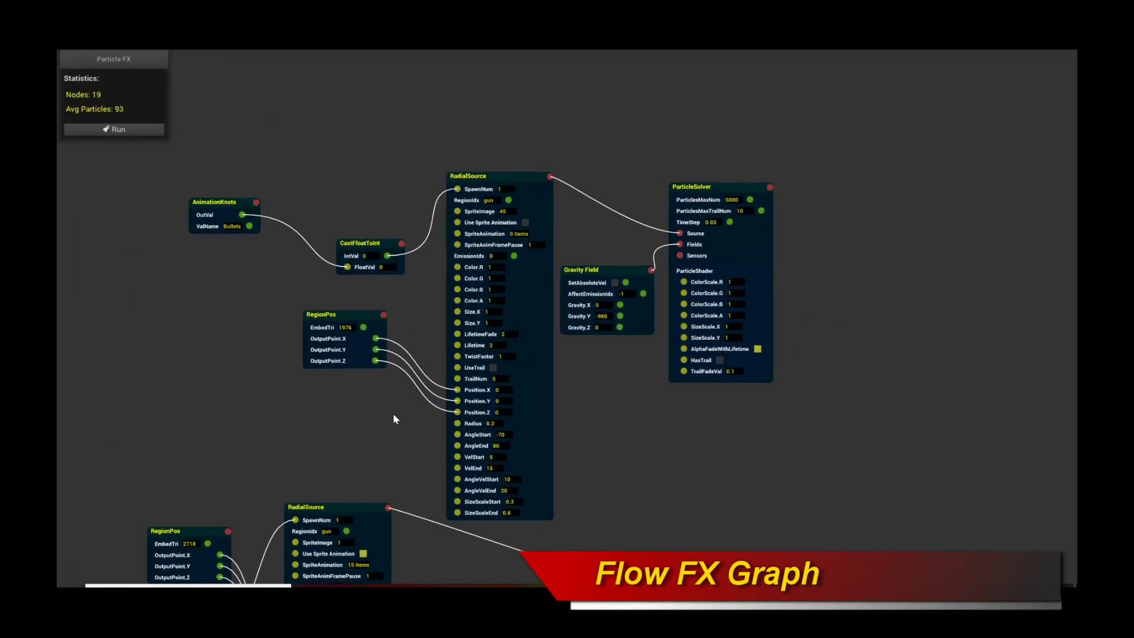
Survey the whole particle graph, from the Bullets network through the smoke network to the shootBullets network
left_click_drag(394, 415, 559, 206)
left_click_drag(776, 344, 662, 325)
scroll(662, 324, "down", 2)
left_click_drag(766, 289, 657, 205)
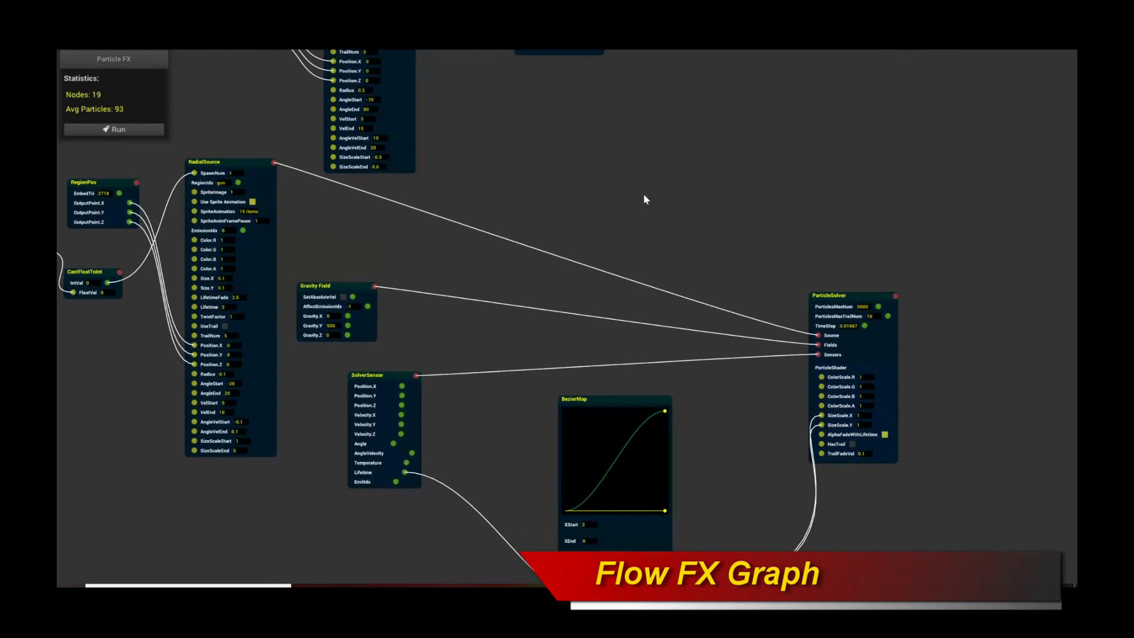
left_click_drag(613, 321, 746, 114)
left_click_drag(539, 328, 506, 200)
left_click_drag(811, 312, 684, 401)
left_click_drag(736, 338, 712, 513)
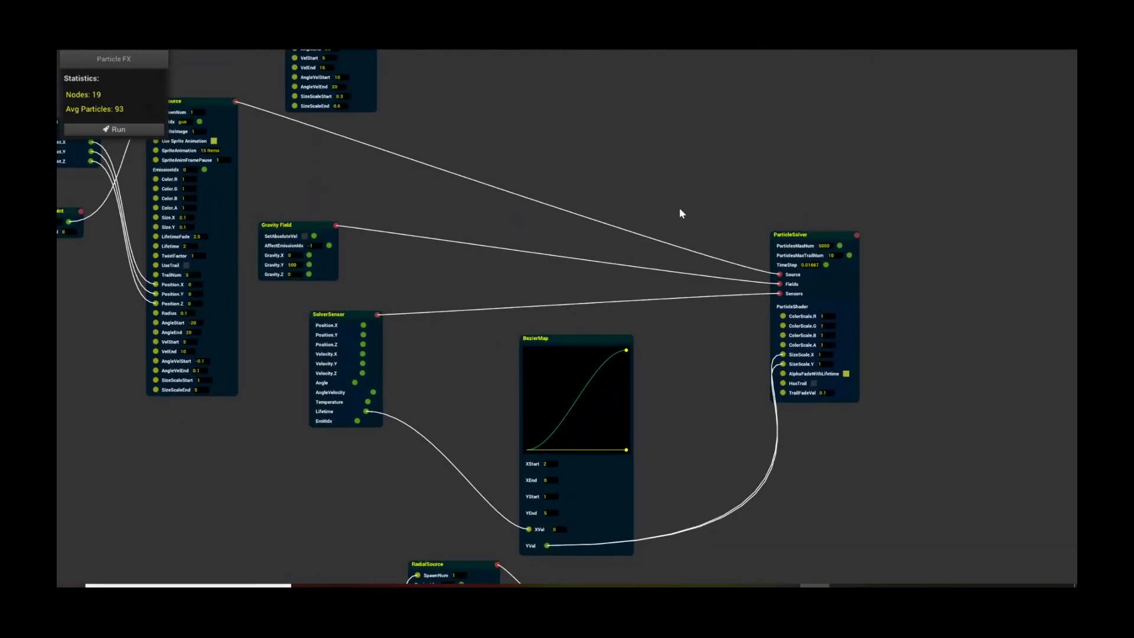
left_click_drag(679, 211, 662, 480)
left_click_drag(584, 377, 665, 127)
scroll(612, 341, "down", 6)
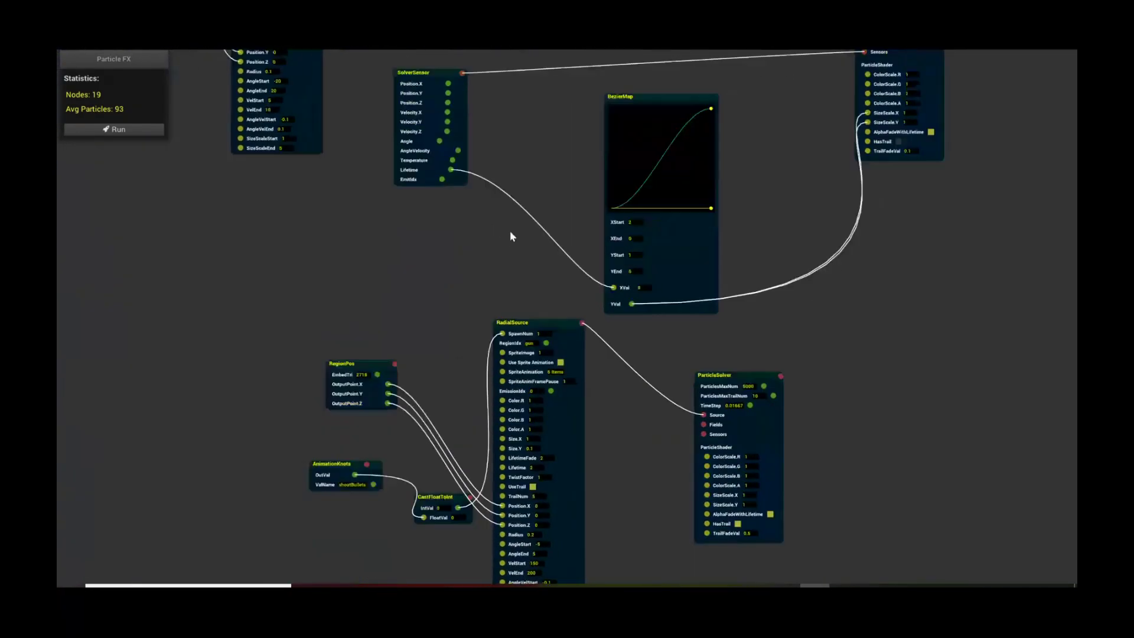
Examine the Bullets network again, followed by the smoke network's source, gravity field, sensor and Bezier map connections to its particle solver
scroll(523, 225, "up", 7)
scroll(557, 350, "up", 4)
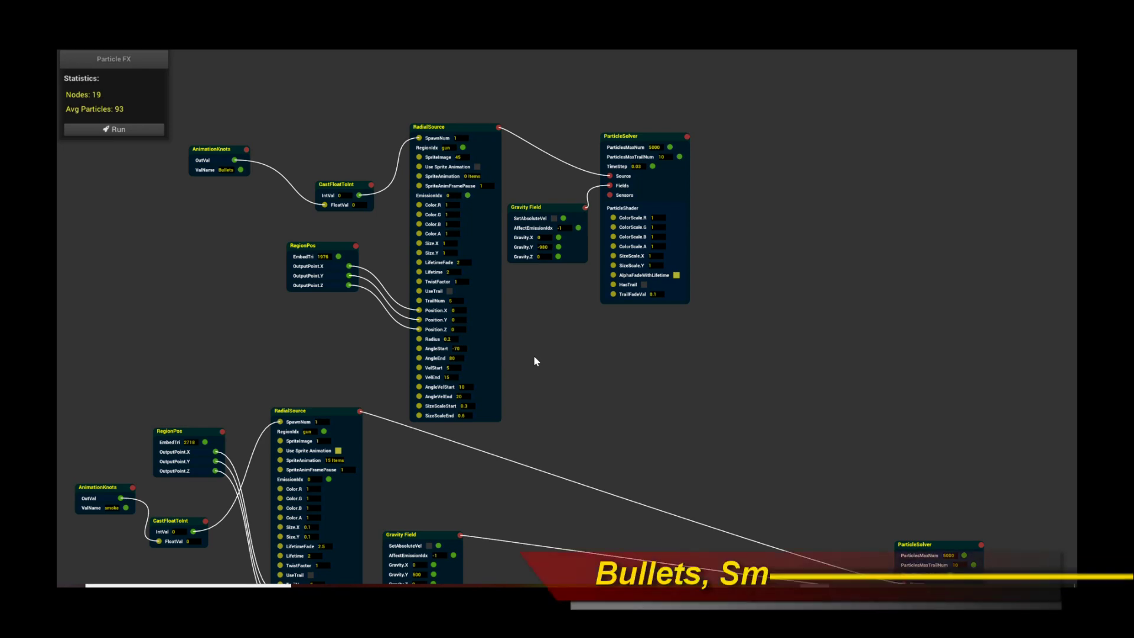
scroll(567, 295, "down", 2)
left_click_drag(585, 239, 528, 236)
left_click_drag(610, 344, 614, 426)
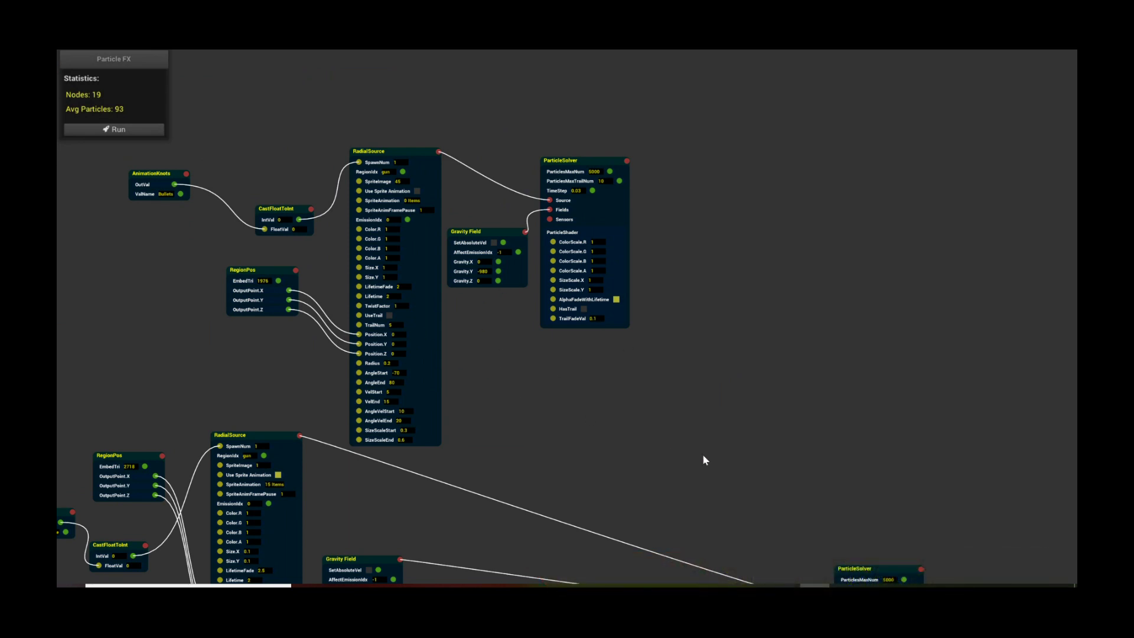
left_click_drag(693, 424, 670, 331)
left_click_drag(578, 554, 512, 372)
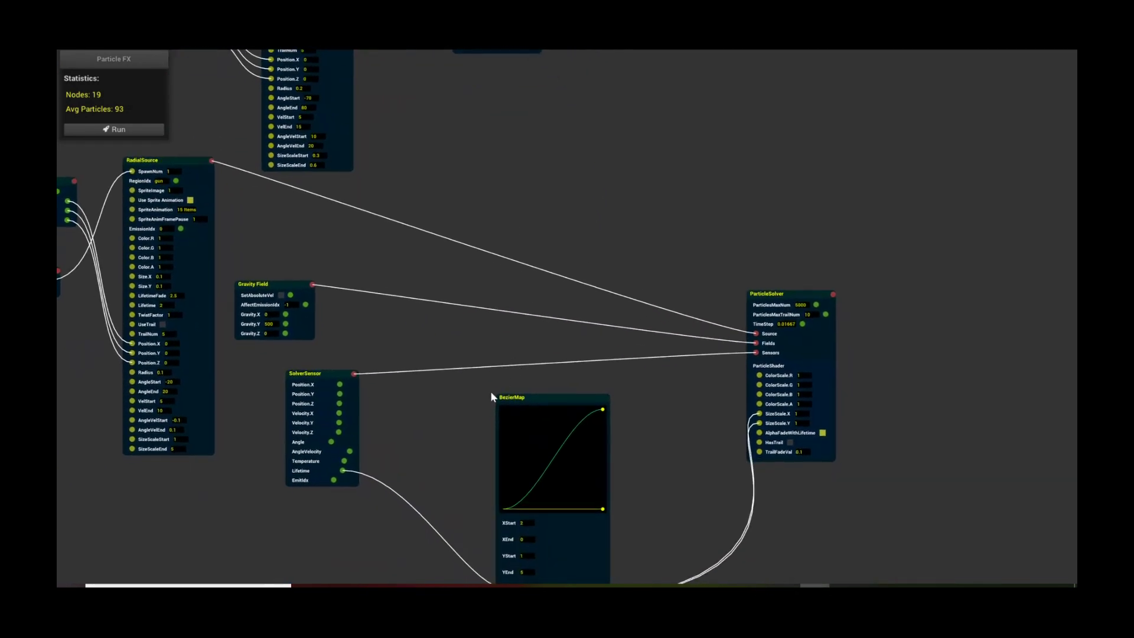
left_click_drag(684, 427, 660, 378)
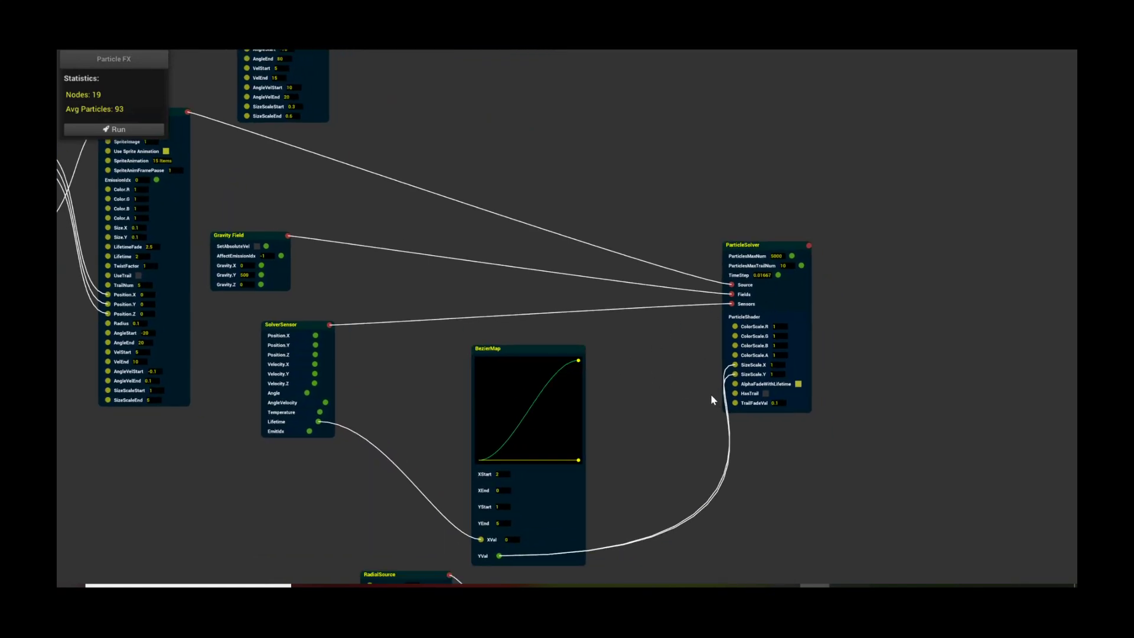
Examine how the shootBullets network's region position and animation knots feed its RadialSource and ParticleSolver
left_click_drag(675, 430, 671, 279)
left_click_drag(714, 478, 723, 309)
left_click_drag(743, 453, 791, 426)
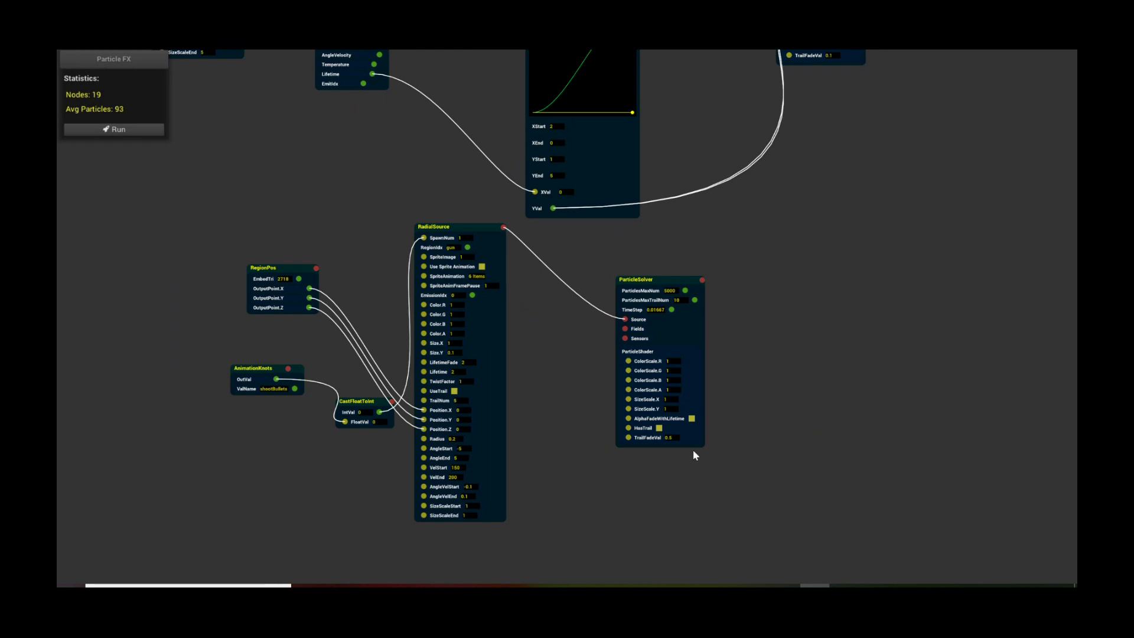
scroll(514, 272, "up", 3)
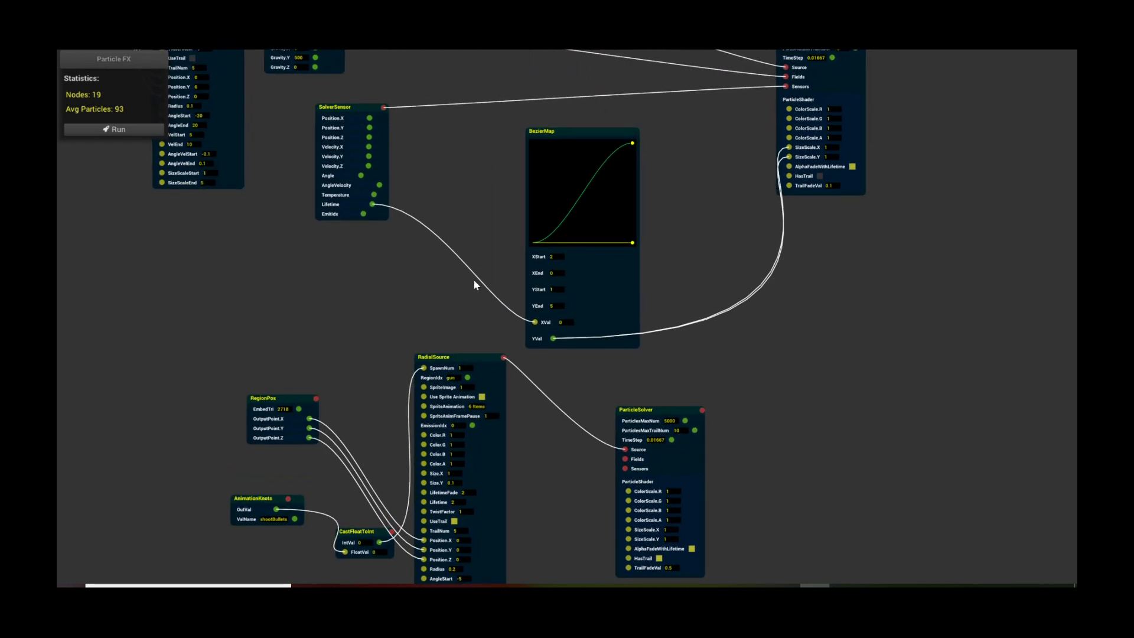
left_click_drag(542, 420, 525, 310)
left_click_drag(547, 402, 540, 365)
scroll(591, 387, "up", 3)
left_click_drag(667, 412, 584, 284)
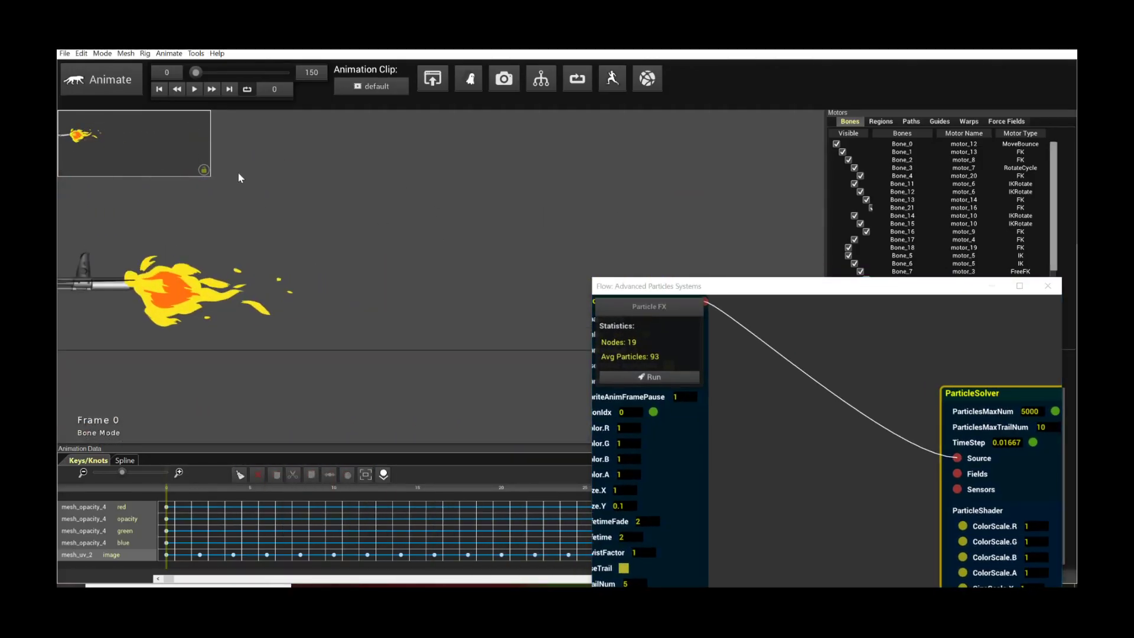
Play and stop the default clip to view the gun's particle effects, and maximize the Flow window again
left_click(195, 89)
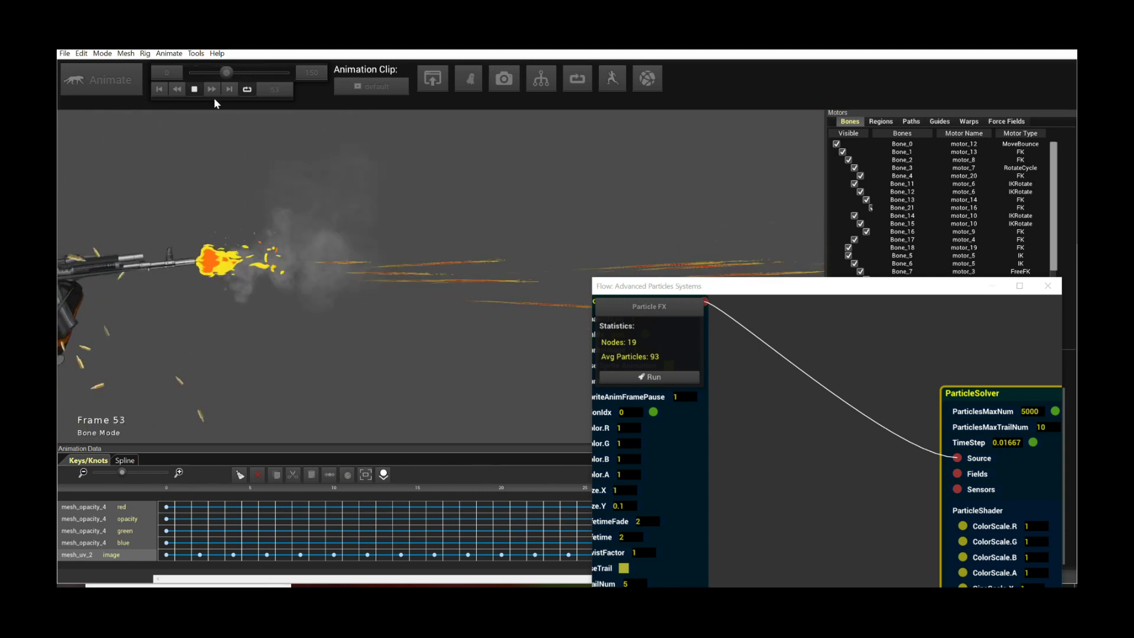
left_click(195, 89)
left_click_drag(710, 285, 328, 169)
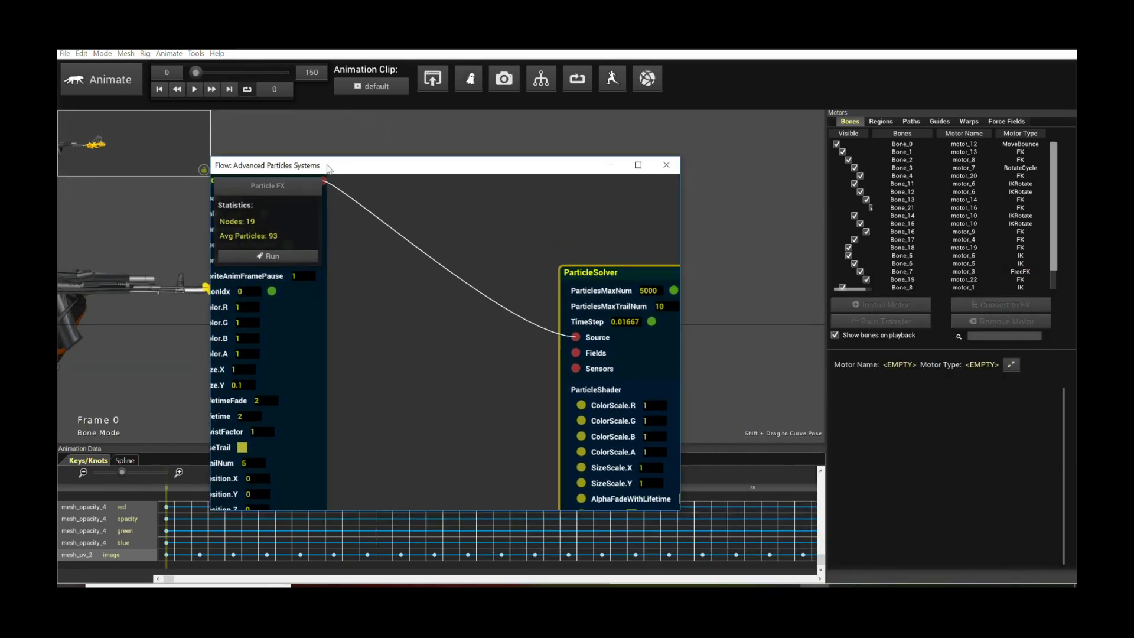
double_click(327, 168)
Reposition the shootBullets network's ParticleSolver and RadialSource nodes closer together, and nudge its RegionPos node
left_click_drag(304, 278, 530, 436)
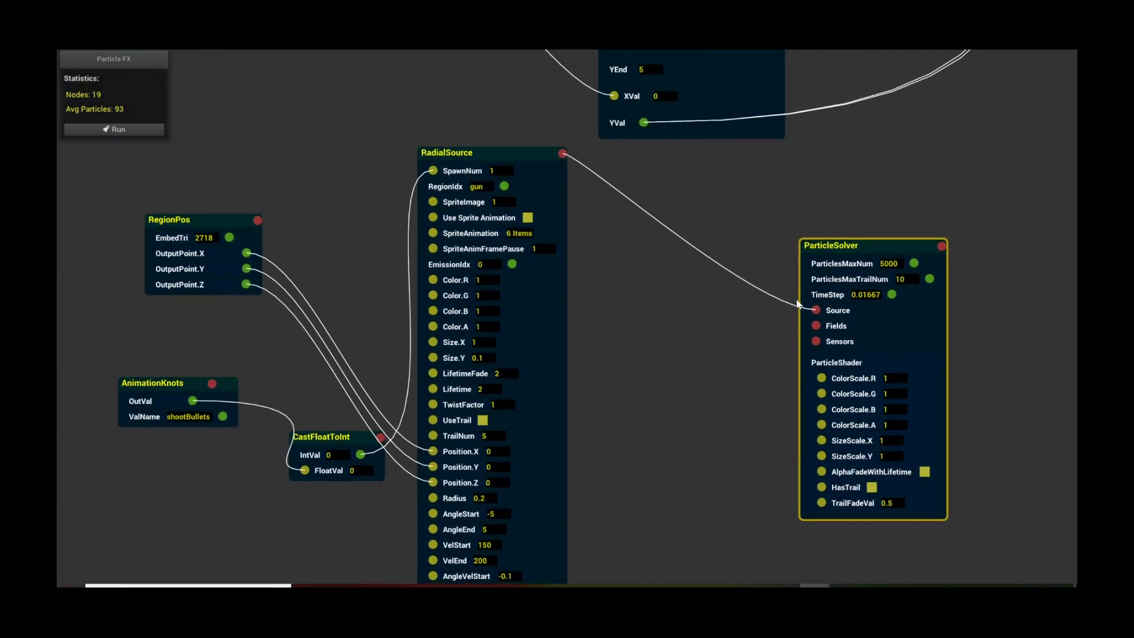
left_click_drag(827, 246, 803, 240)
left_click_drag(532, 150, 553, 187)
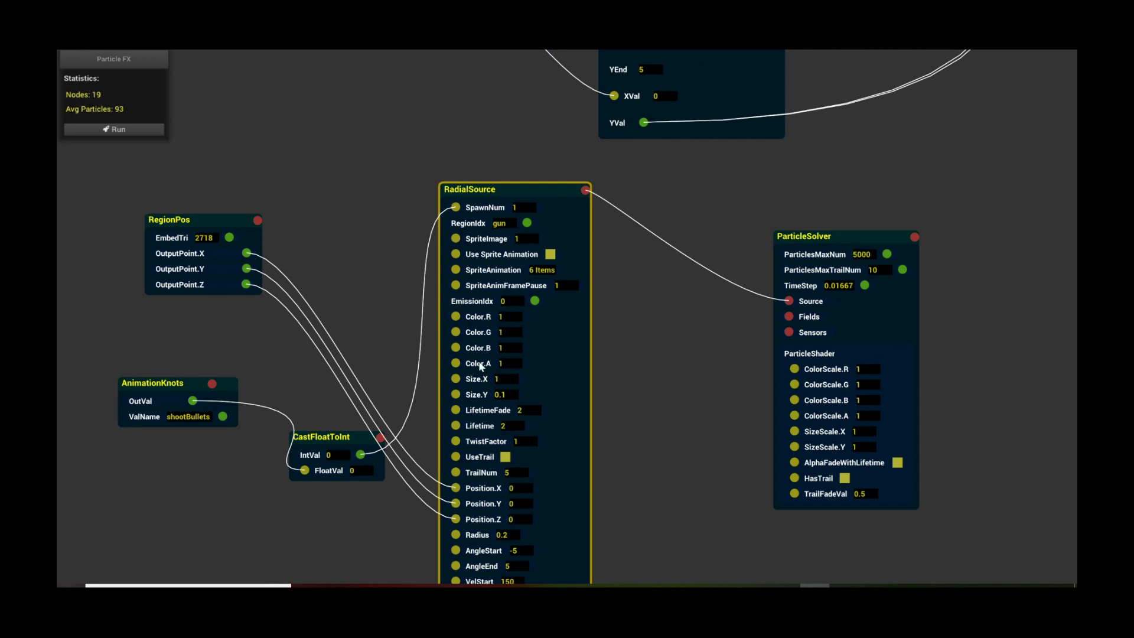
left_click_drag(638, 388, 688, 355)
left_click_drag(393, 224, 480, 271)
left_click_drag(328, 236, 325, 236)
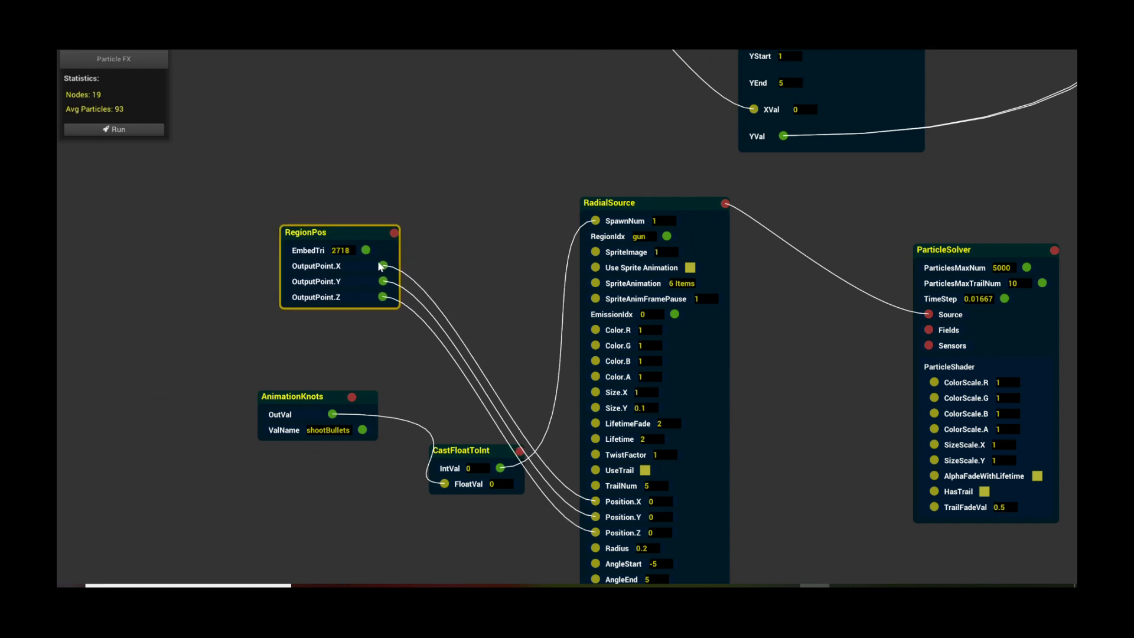
Shrink the Flow window to expose the animation view, switch the motors to regions and select the gunFlash2 region
double_click(345, 250)
key("Return")
left_click_drag(626, 41, 854, 301)
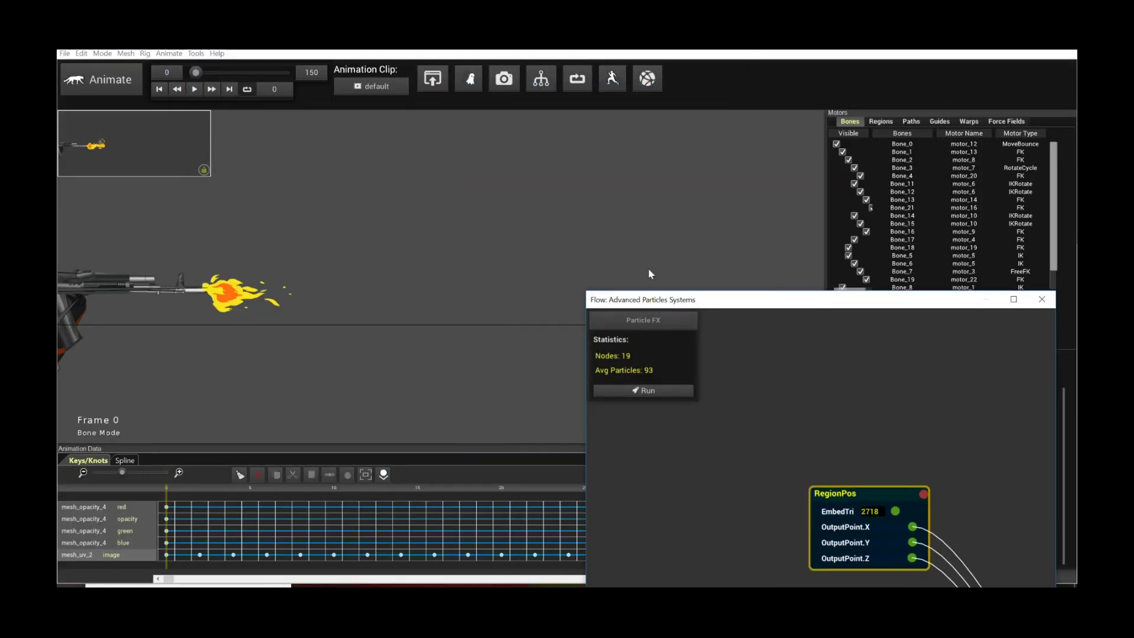
left_click(594, 286)
left_click(881, 121)
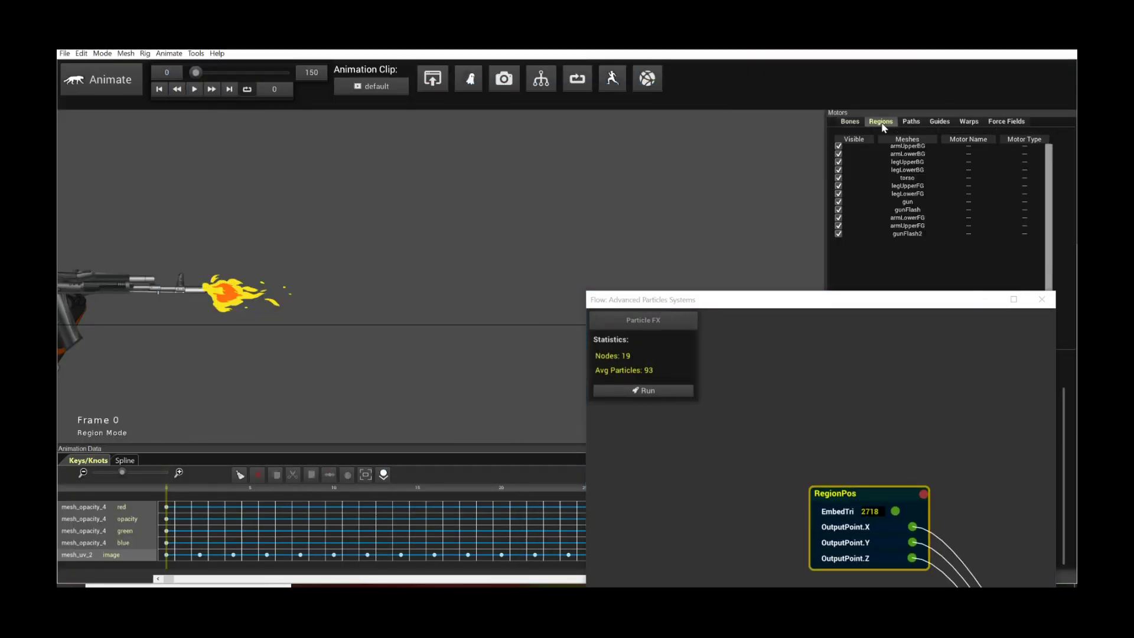
left_click(771, 346)
left_click_drag(849, 303, 831, 295)
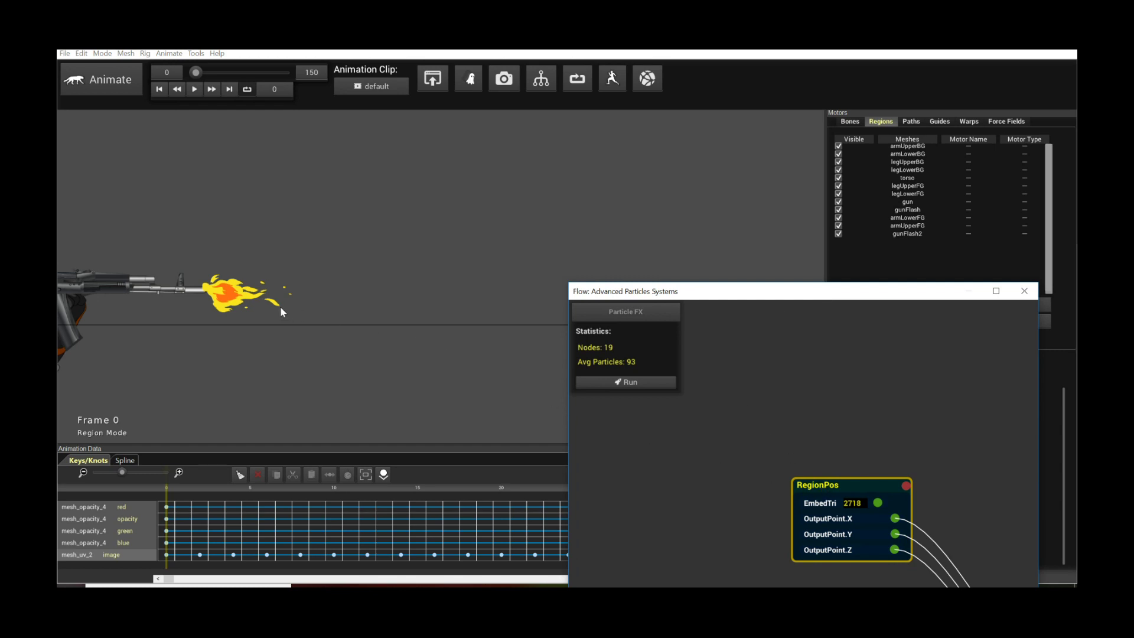
left_click(211, 293)
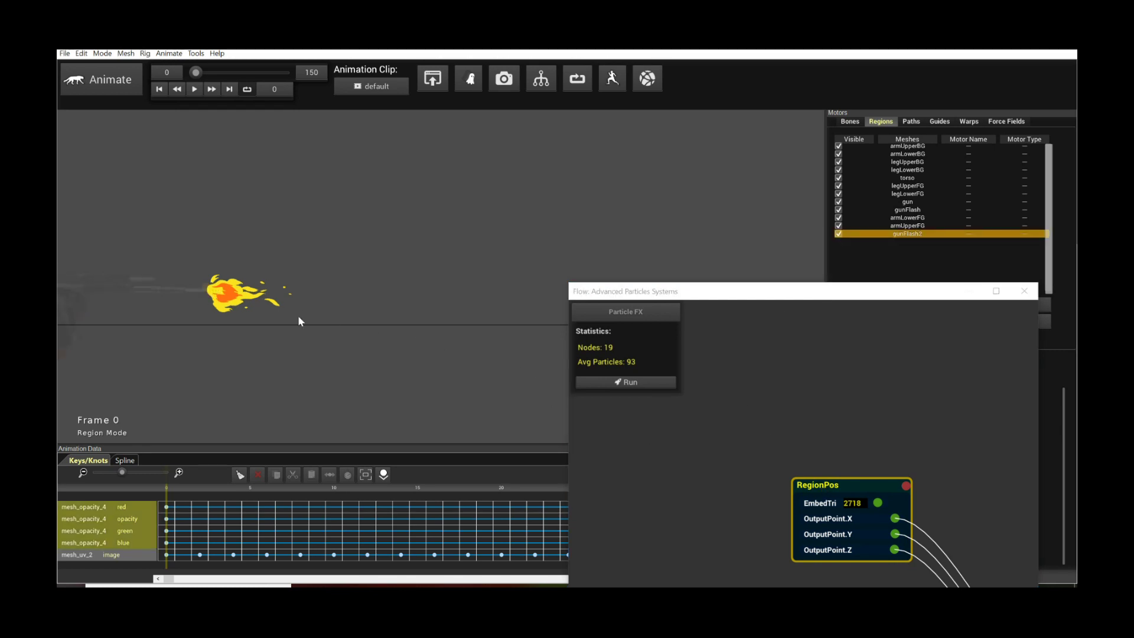
Open the RegionPos node's EmbedTri source-point picker, inspect the marked point on the enlarged muzzle flash, and cancel the picker
left_click(853, 502)
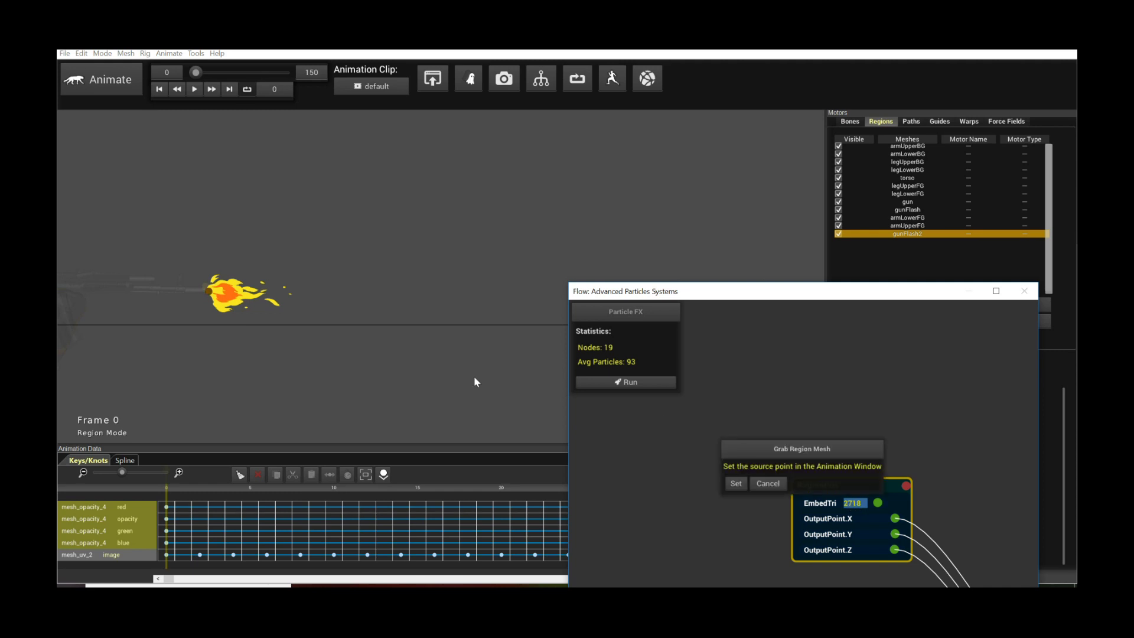
left_click_drag(389, 344, 495, 360)
scroll(495, 359, "up", 3)
scroll(306, 333, "up", 1)
left_click_drag(368, 321, 400, 292)
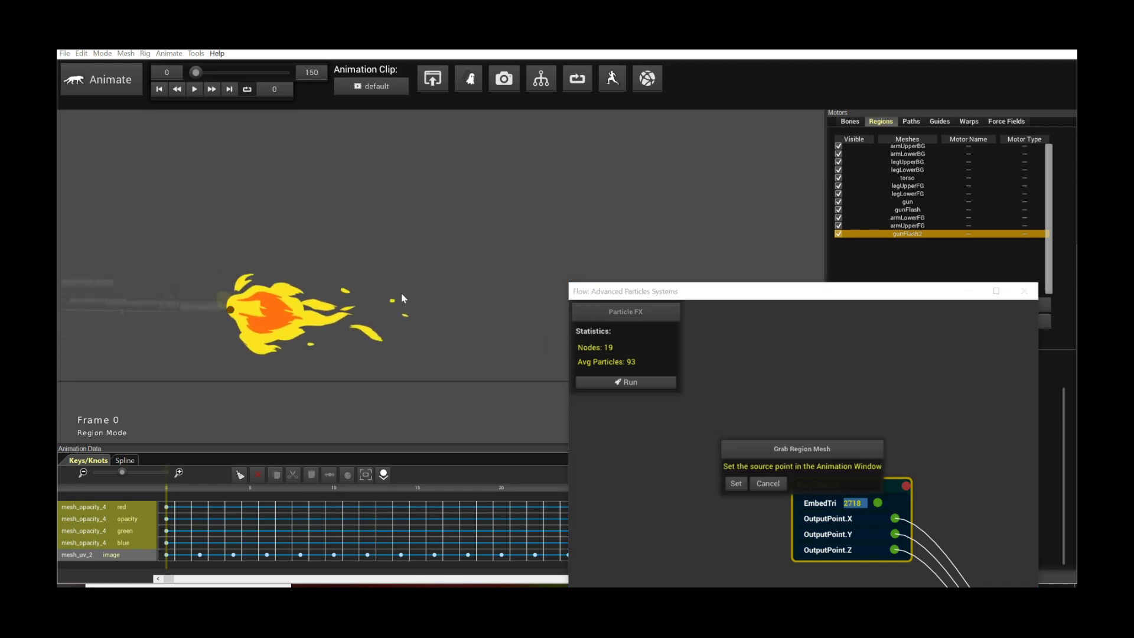
scroll(400, 297, "up", 2)
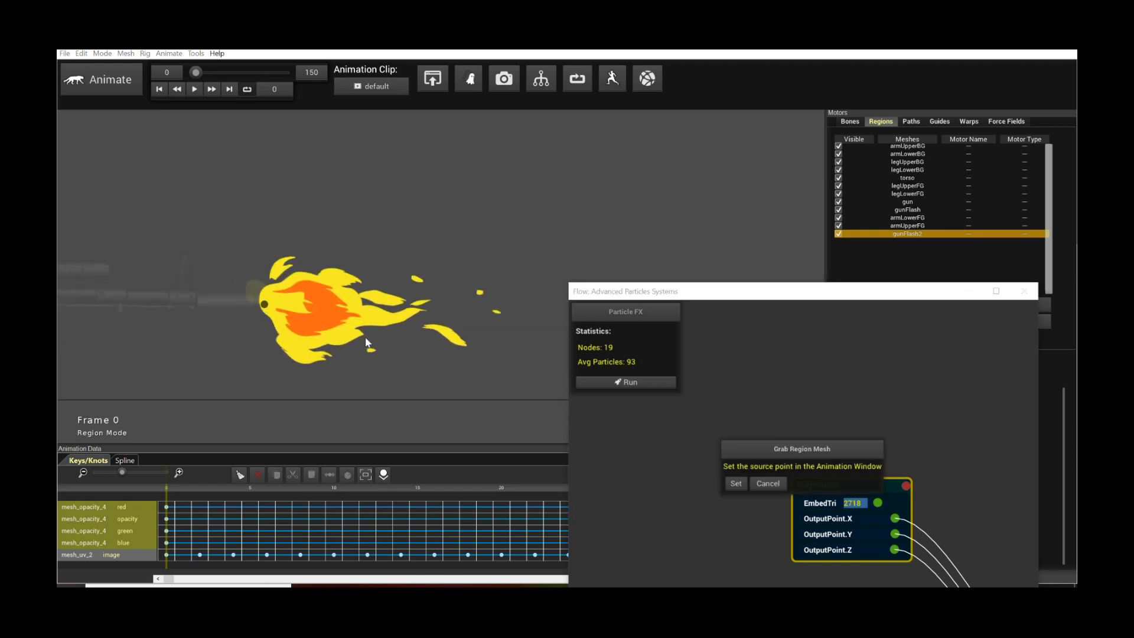
left_click(768, 484)
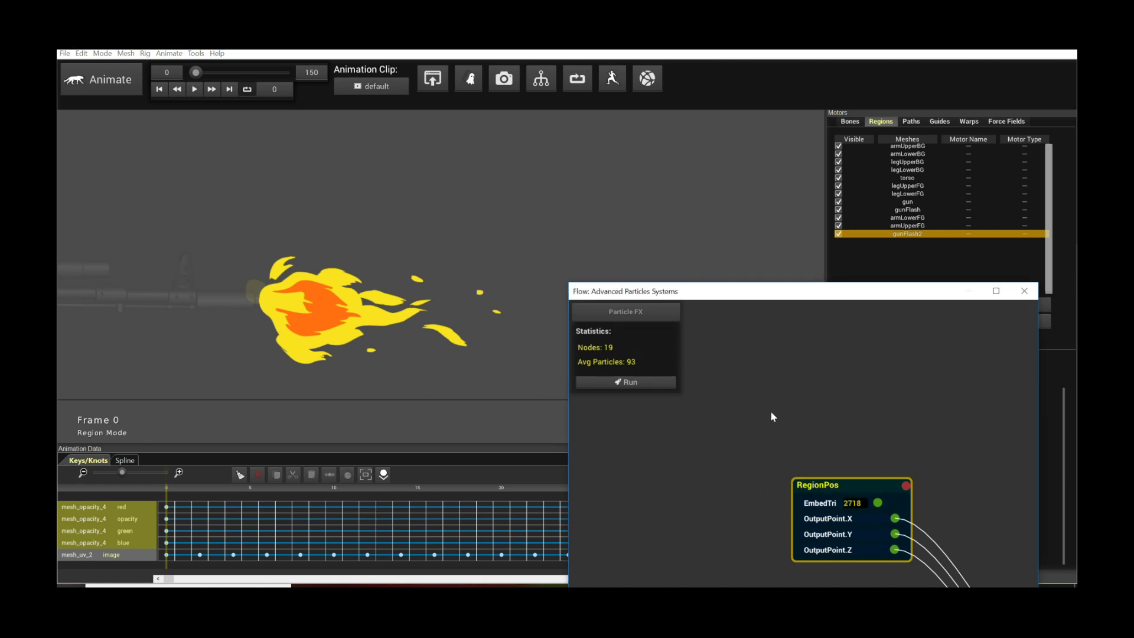
Return to the bone motors and enlarge the Flow window to fill the screen
left_click(855, 122)
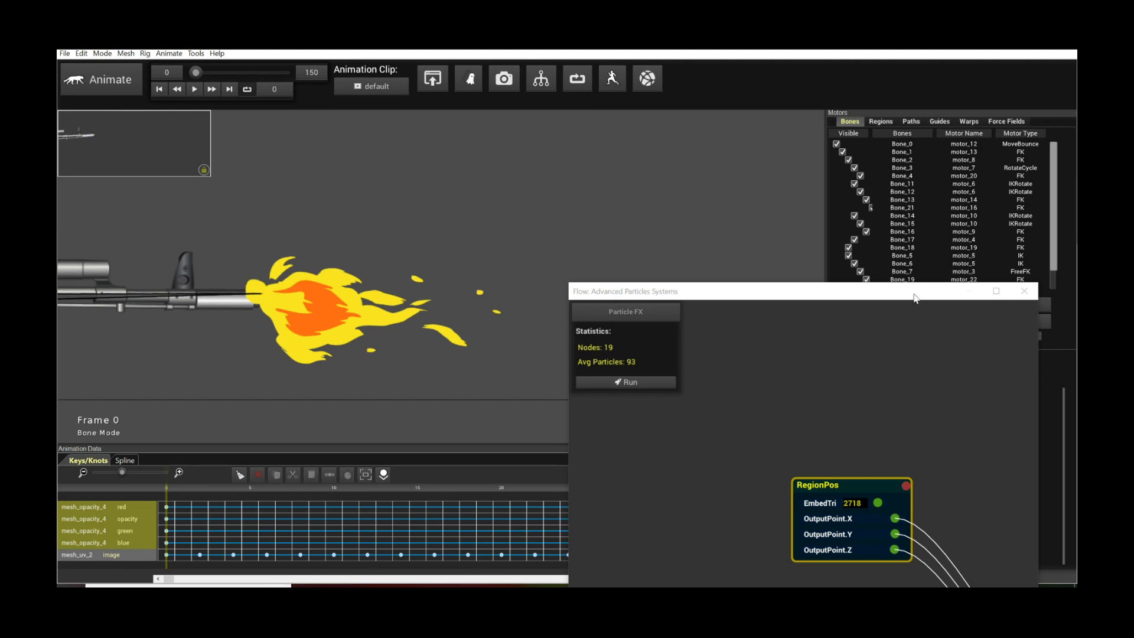
left_click_drag(915, 293, 755, 245)
double_click(755, 246)
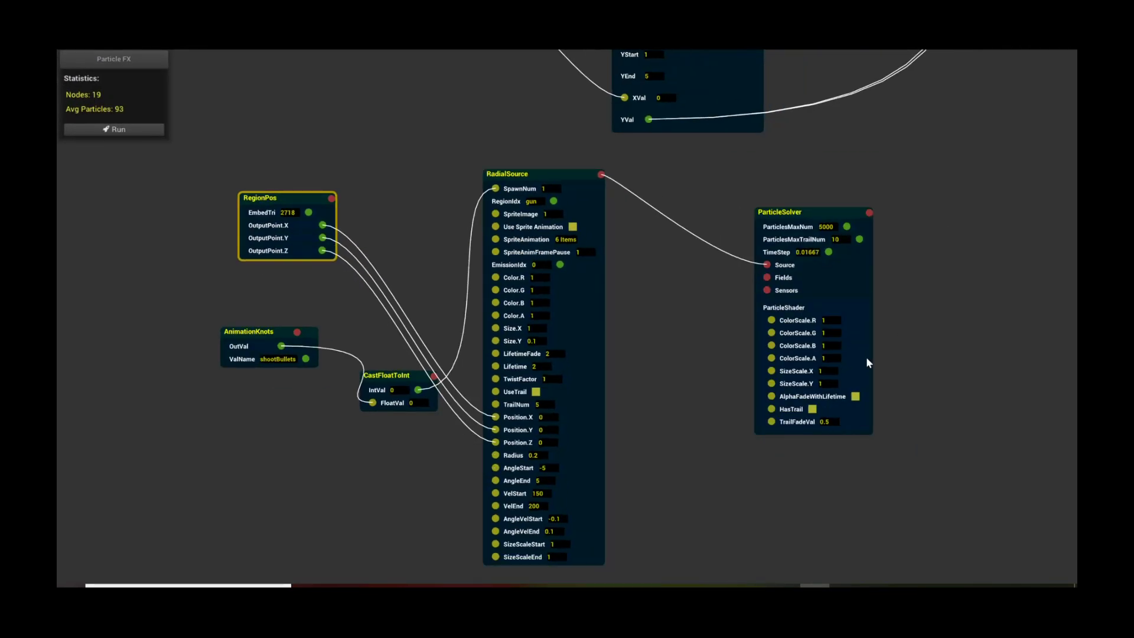
Move the smoke network's RegionPos node farther away from its RadialSource, and select that RadialSource node
scroll(711, 345, "up", 10)
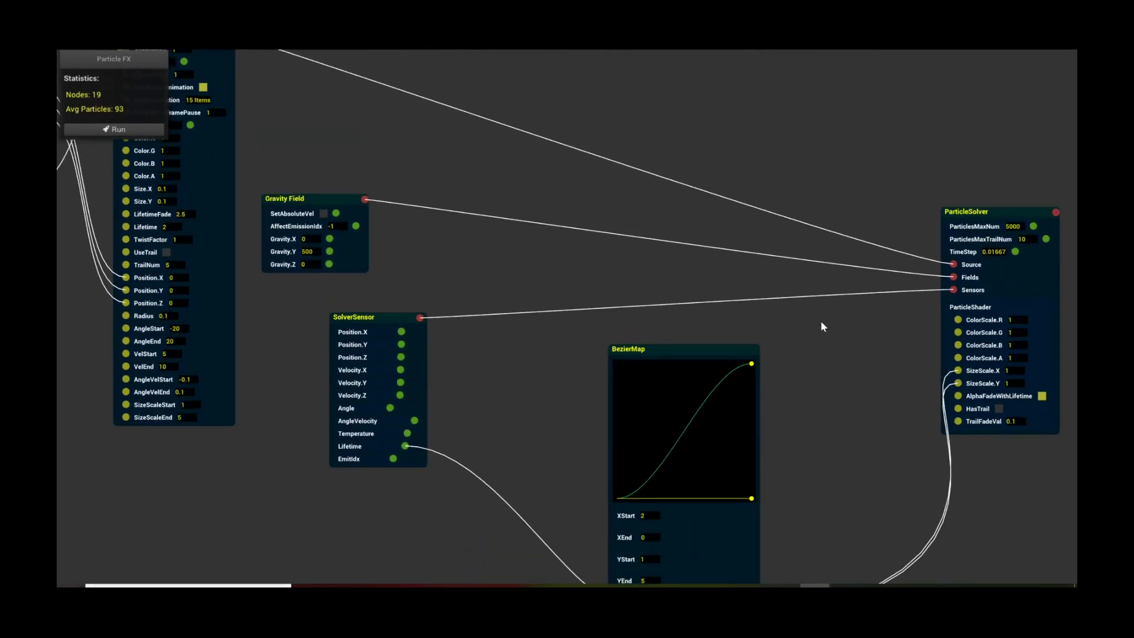
left_click_drag(573, 238, 856, 303)
left_click_drag(682, 206, 823, 299)
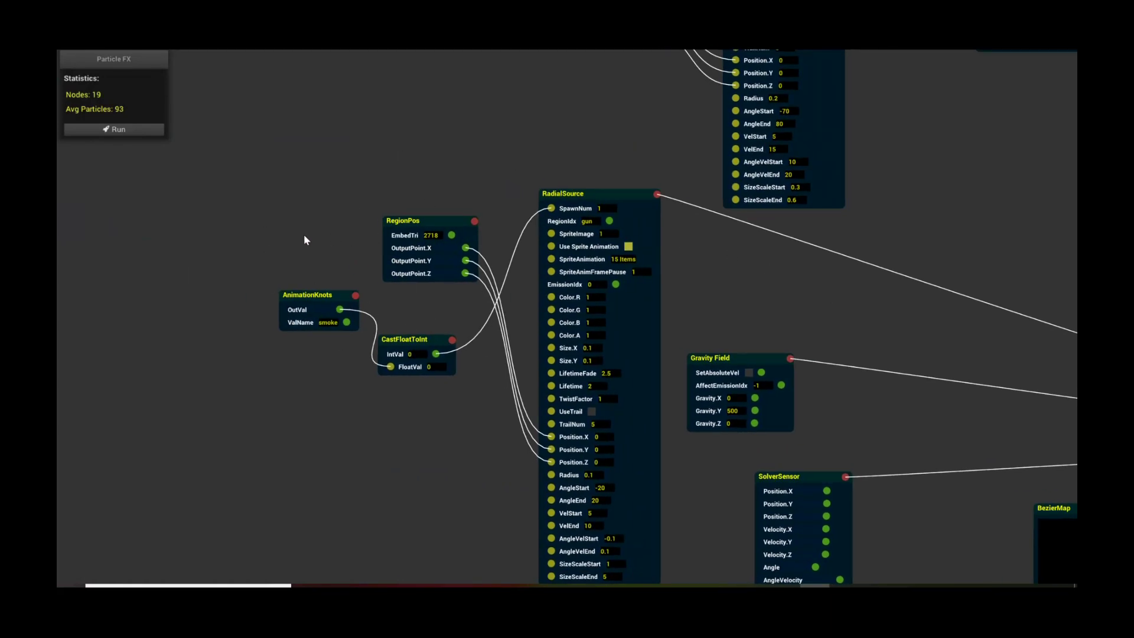
left_click_drag(424, 216, 342, 196)
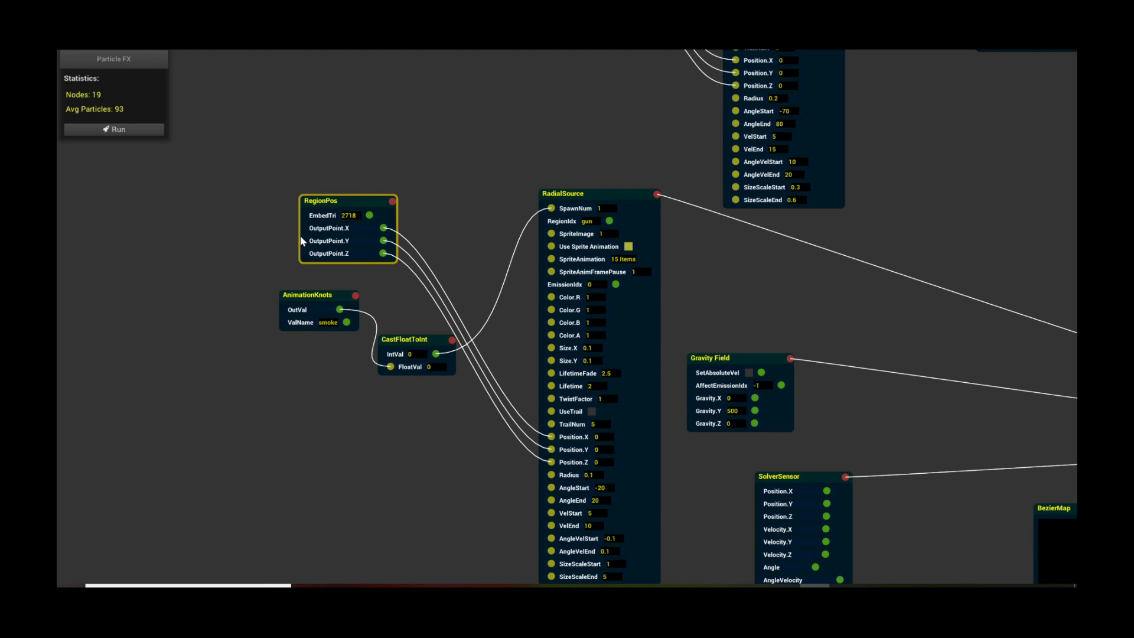
left_click(600, 191)
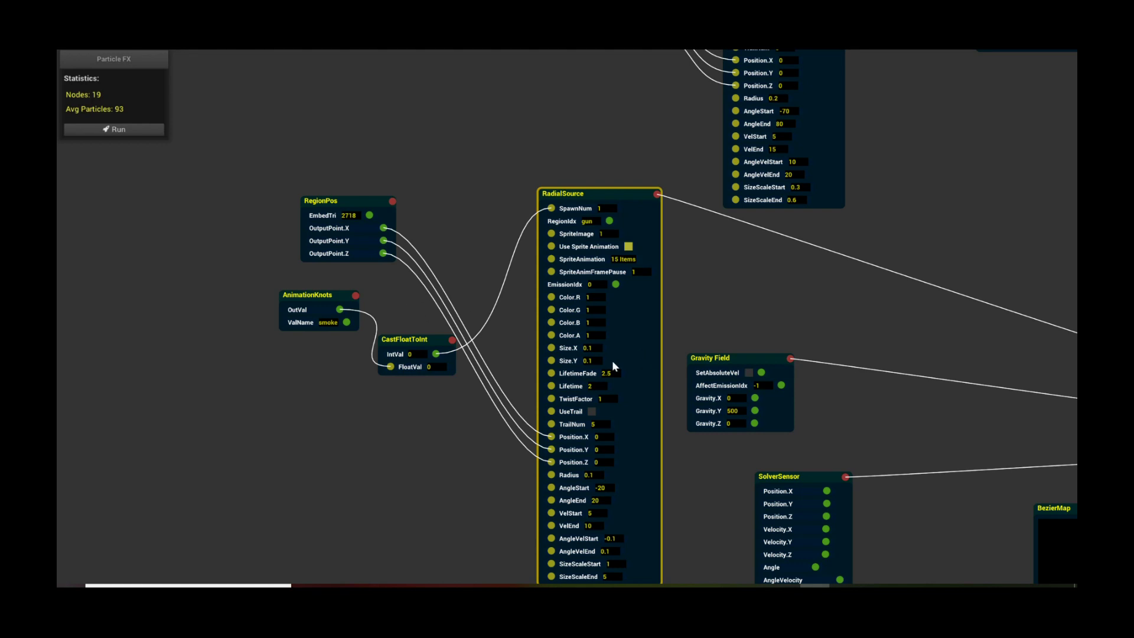
Move the smoke network's SolverSensor node closer to the BezierMap node
left_click_drag(941, 431, 755, 369)
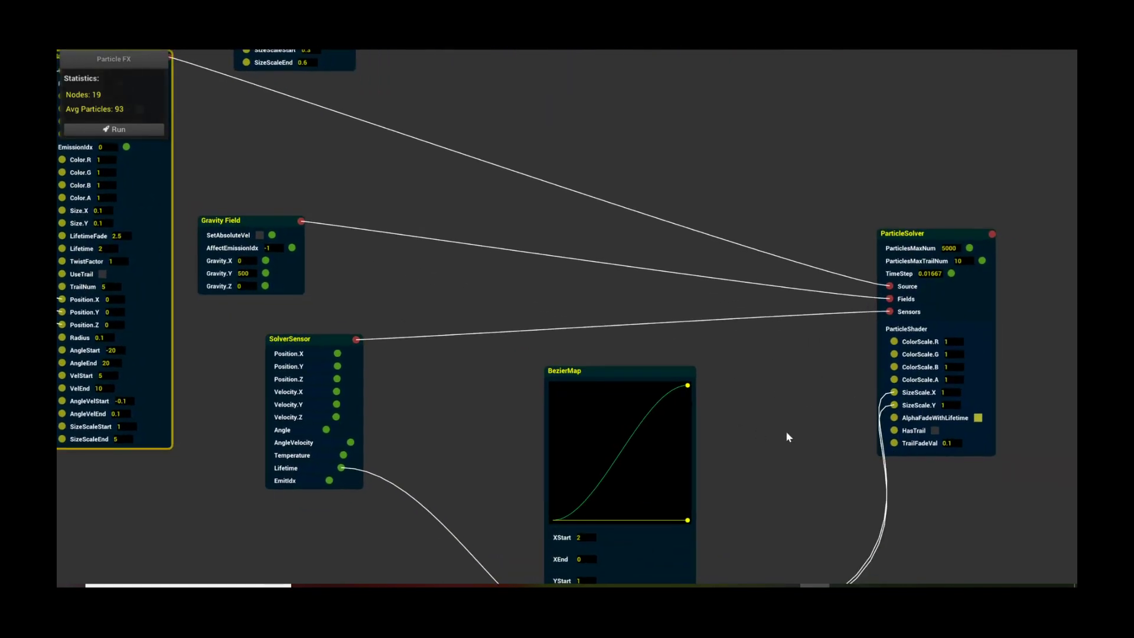
left_click_drag(976, 524, 828, 402)
left_click_drag(621, 236, 668, 316)
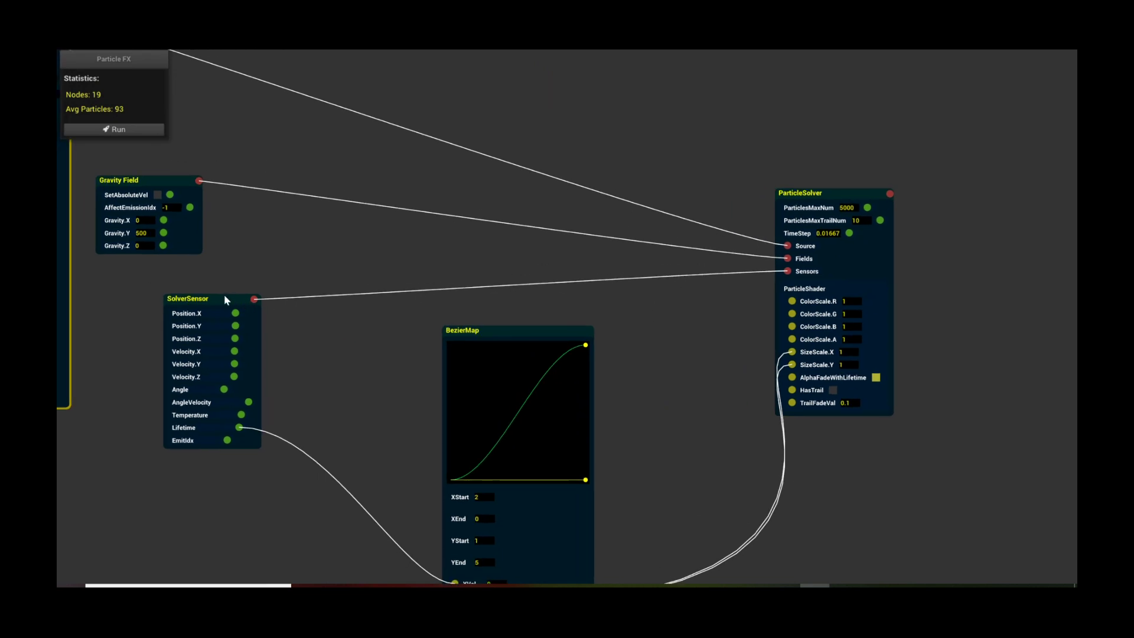
left_click_drag(224, 299, 268, 301)
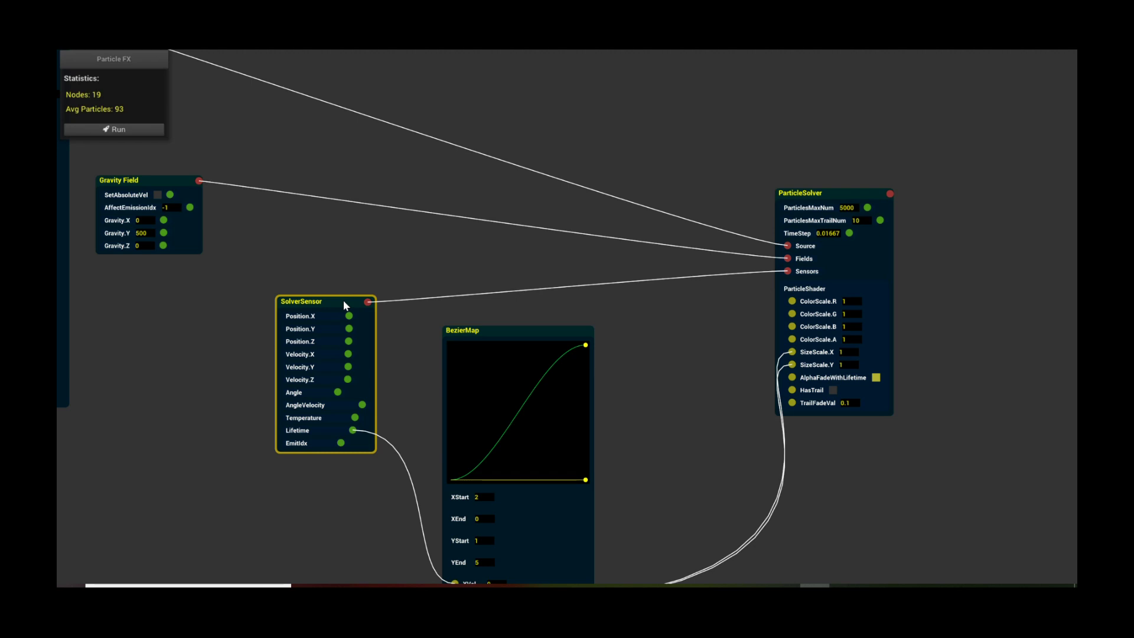
Shift the BezierMap node slightly toward the ParticleSolver, and restore the Flow window to its smaller size
left_click_drag(598, 389, 520, 322)
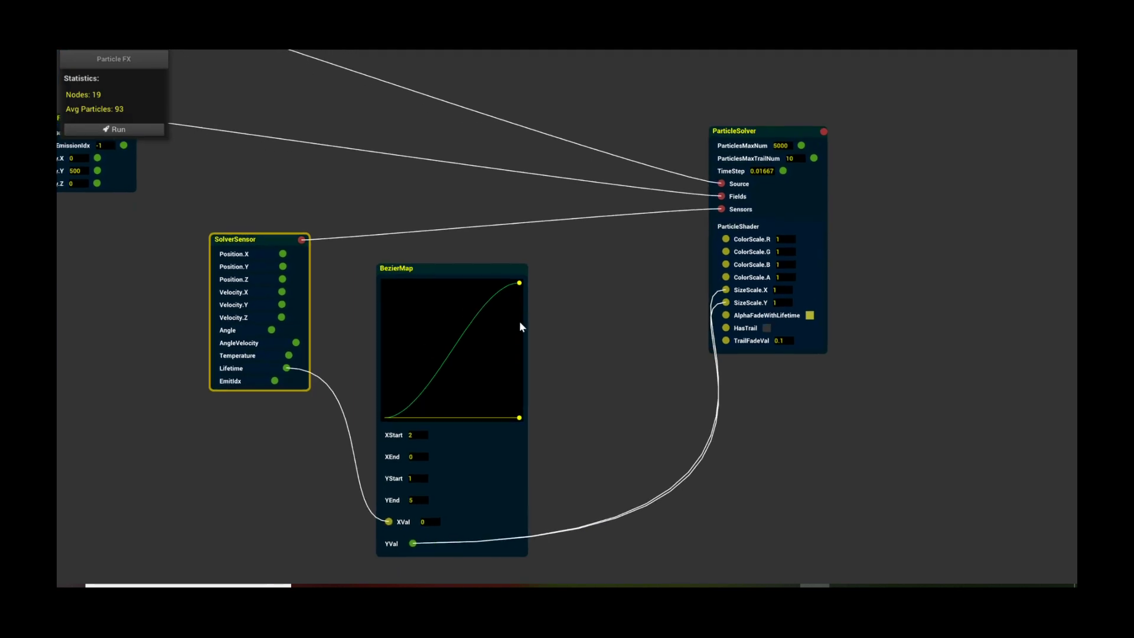
left_click_drag(458, 274, 472, 275)
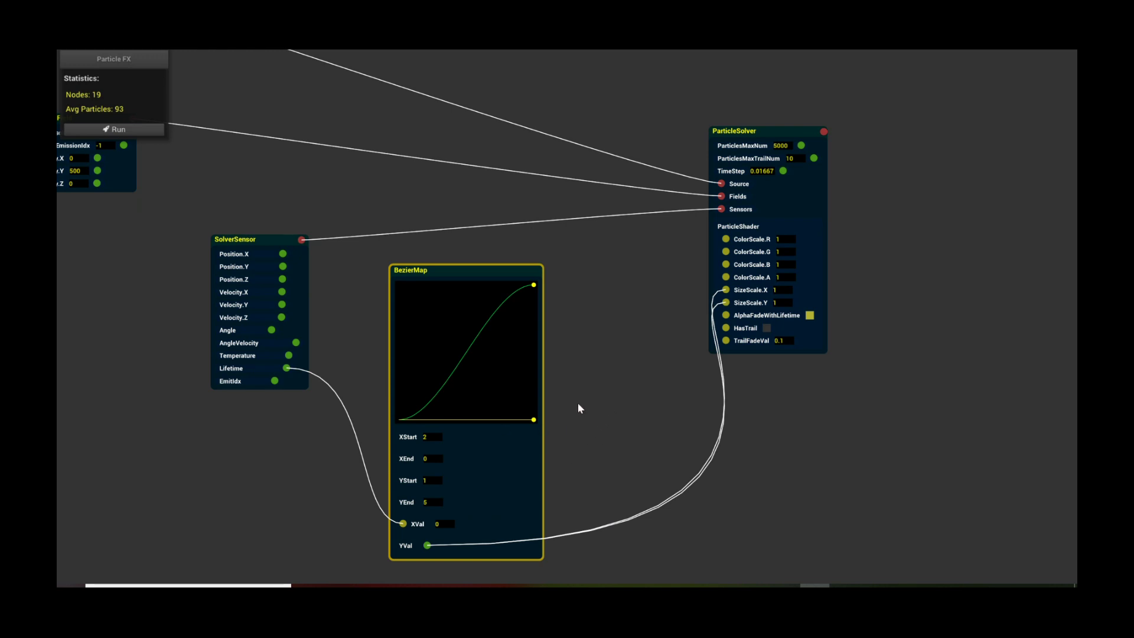
double_click(515, 45)
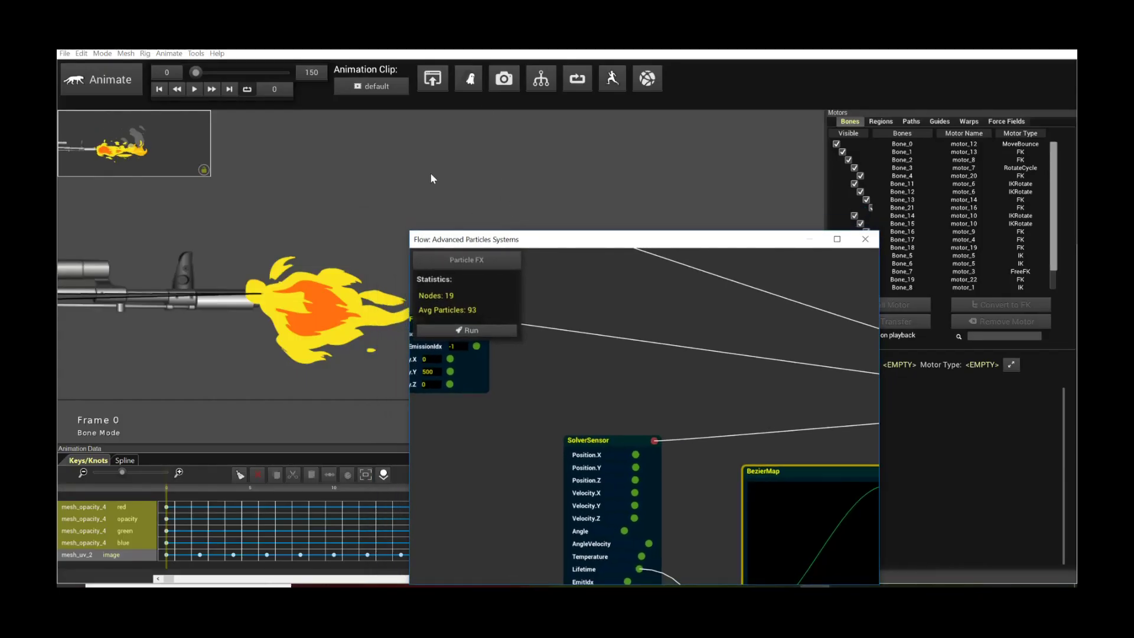
Play the animation to check how the gun smoke drifts, and stop playback
left_click(194, 90)
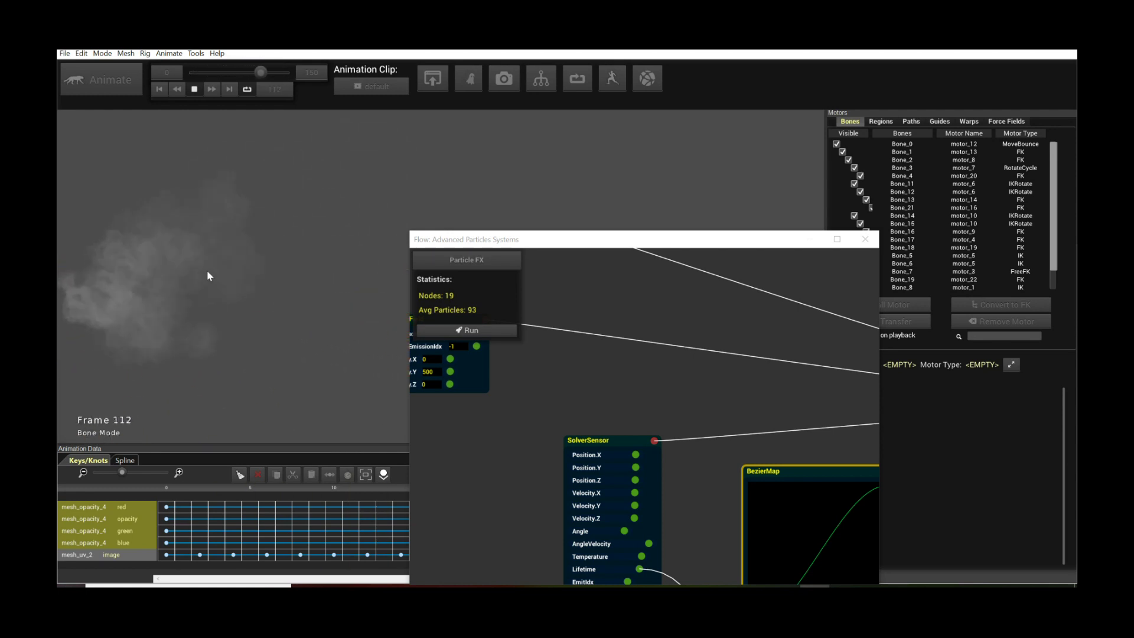
left_click(194, 90)
mouse_move(544, 240)
left_mouse_down()
mouse_move(387, 185)
mouse_move(479, 180)
mouse_move(578, 268)
left_mouse_up()
Enlarge the Flow window to fill the screen and move the smoke network's Gravity Field node slightly closer to the SolverSensor node
double_click(388, 185)
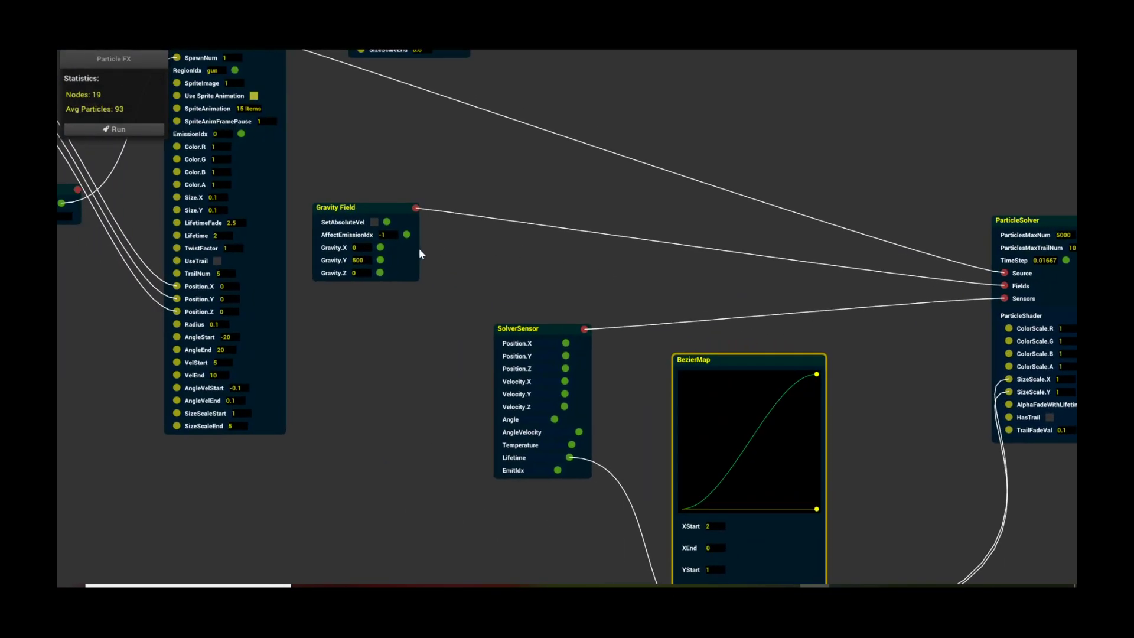
left_click_drag(373, 245, 387, 270)
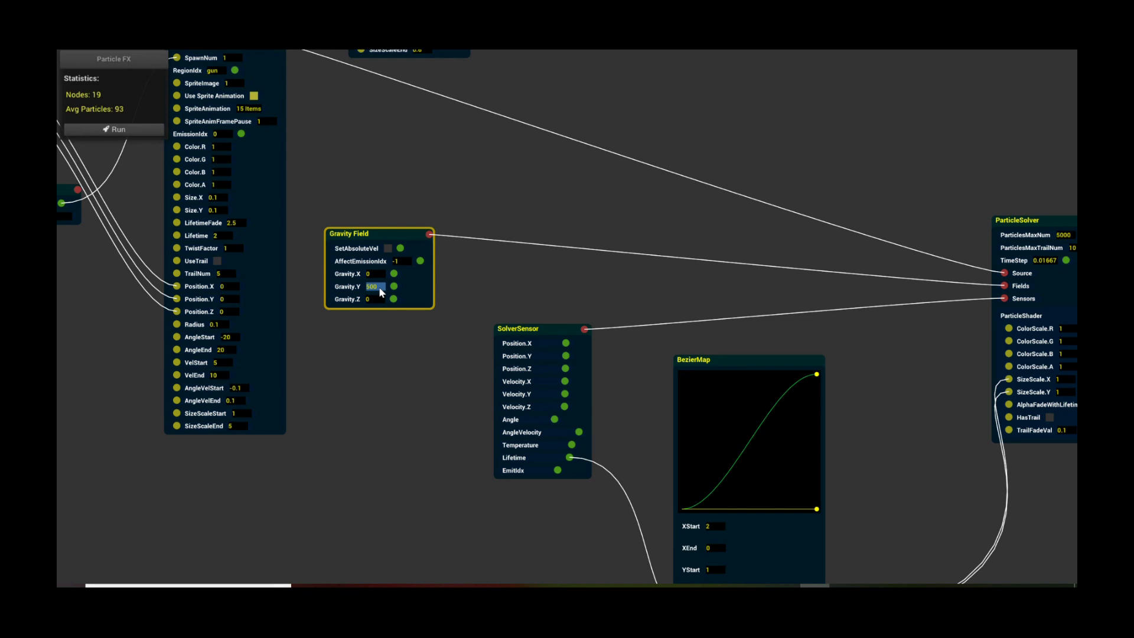
Examine the bullets network's RadialSource, Gravity Field and ParticleSolver nodes to compare its gravity setup with the smoke network's
scroll(584, 231, "down", 2)
left_click_drag(585, 232, 589, 356)
left_click_drag(518, 211, 528, 347)
left_click_drag(536, 267, 562, 344)
left_click_drag(507, 312, 535, 389)
left_click_drag(319, 110, 357, 116)
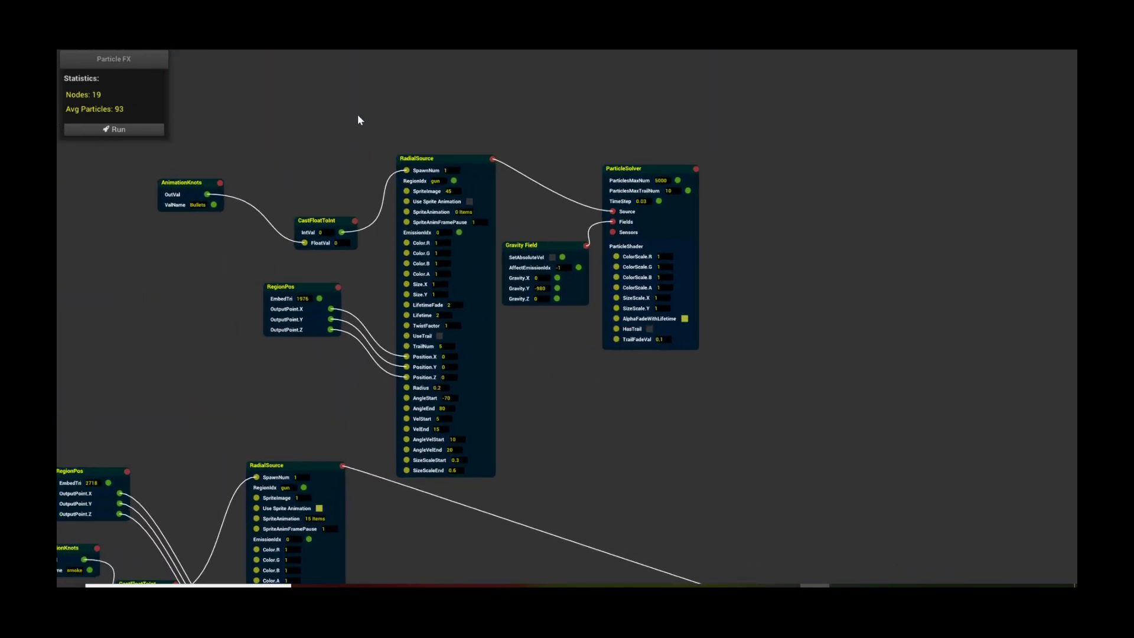
scroll(378, 142, "up", 2)
left_click_drag(393, 214, 319, 168)
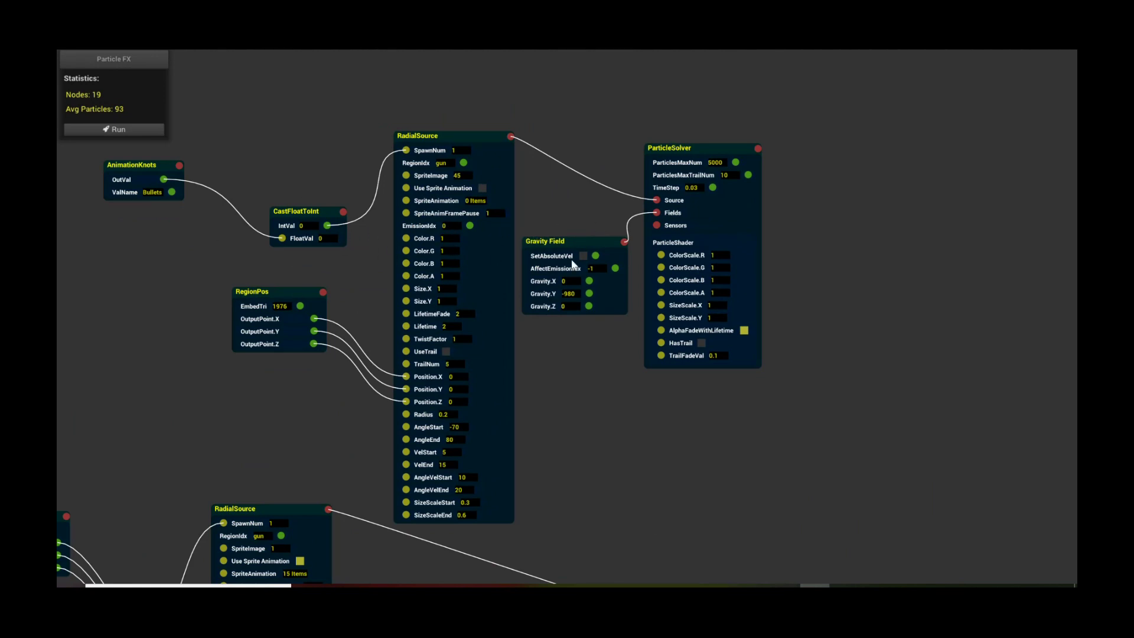
Restore the Flow window to its smaller size and play the animation with a close view of the ejected bullets
left_click_drag(370, 45, 877, 272)
scroll(356, 257, "up", 5)
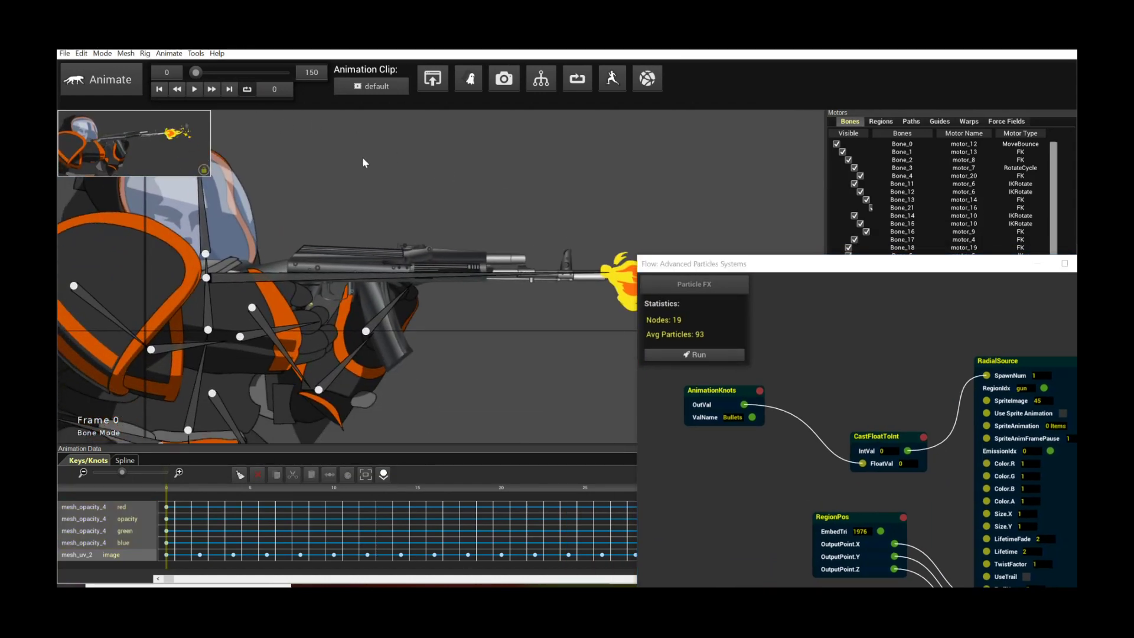
key("space")
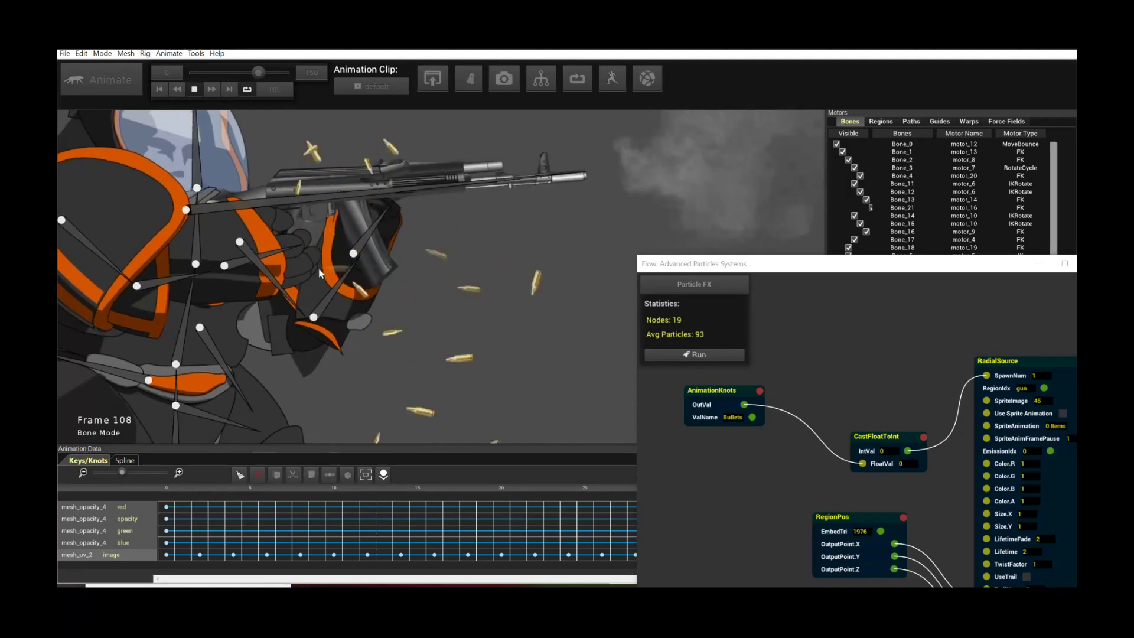
key("space")
Move the Flow window off the character, replay the animation to watch all particle effects together, and close the Flow window
left_click_drag(769, 261, 794, 434)
key("space")
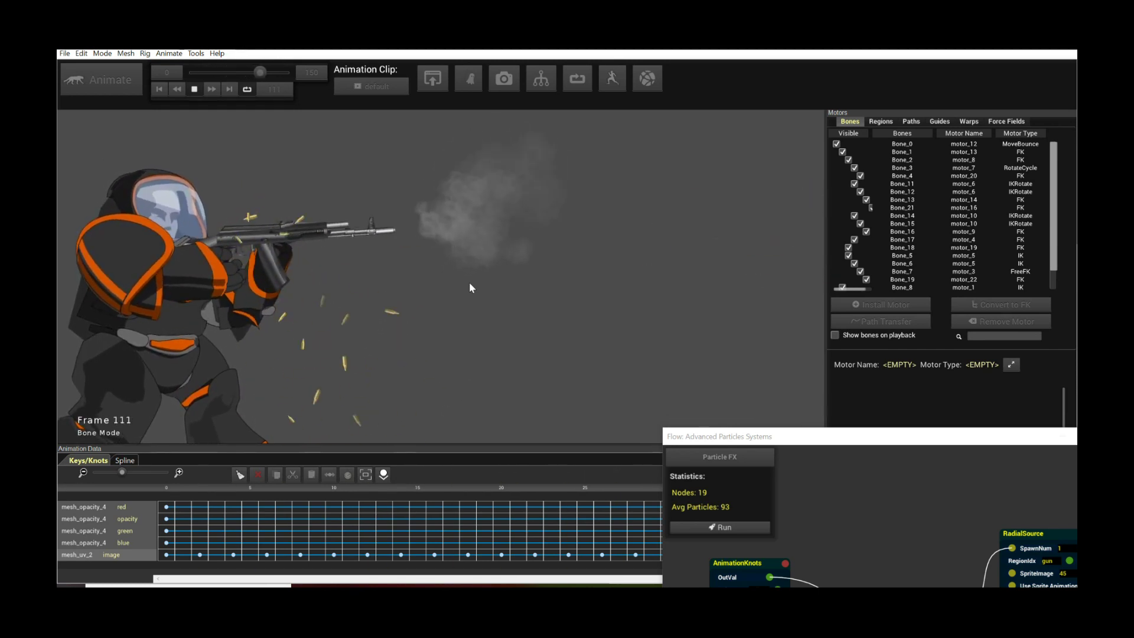
key("space")
left_click_drag(789, 440, 346, 244)
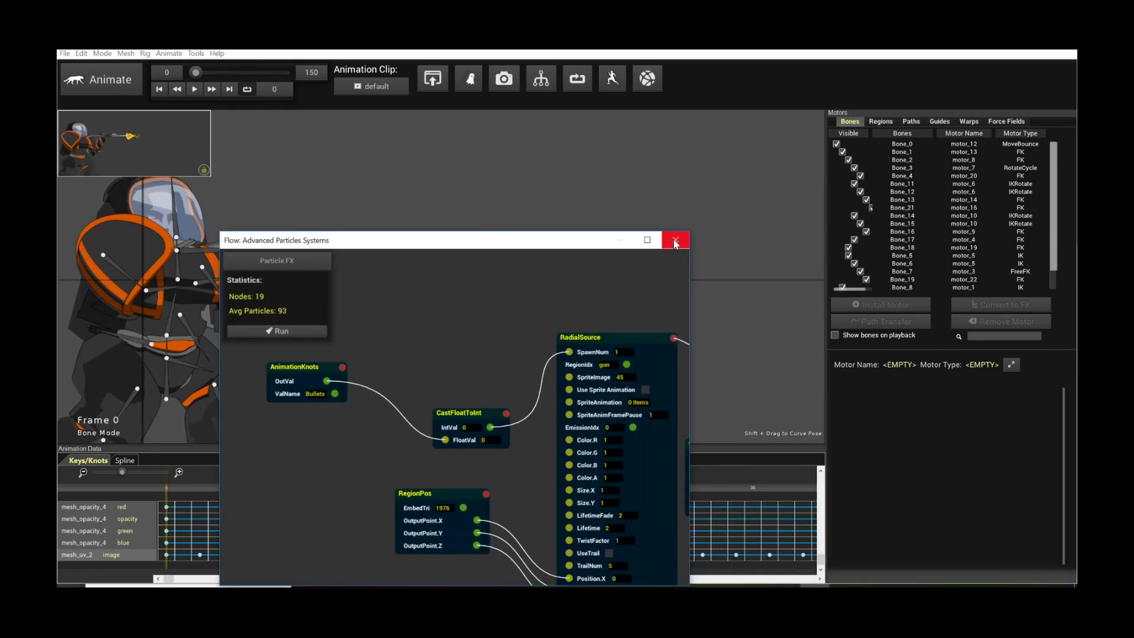
left_click(676, 243)
Open the Game Engines export and enlarge its window until all the export options fit
left_click(433, 78)
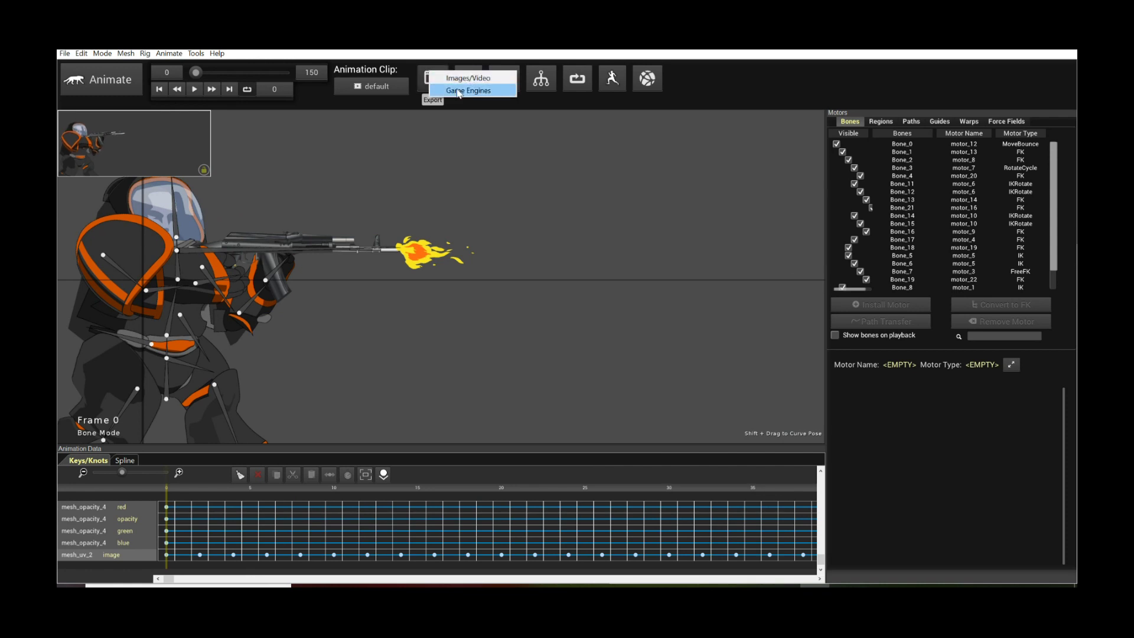
left_click(467, 90)
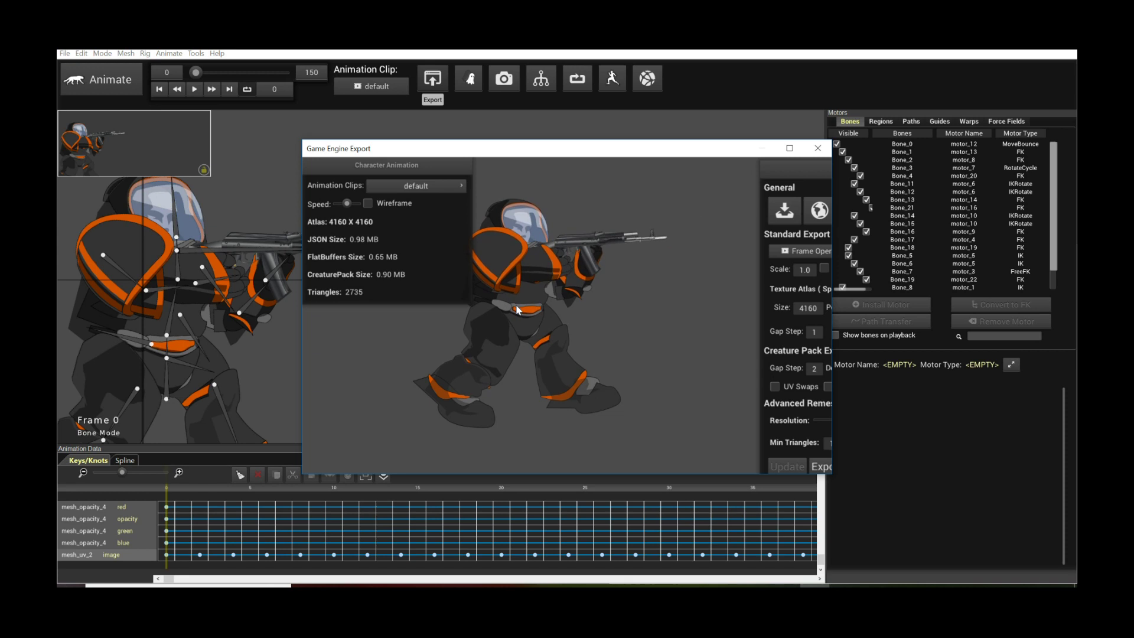
left_click_drag(633, 150, 572, 142)
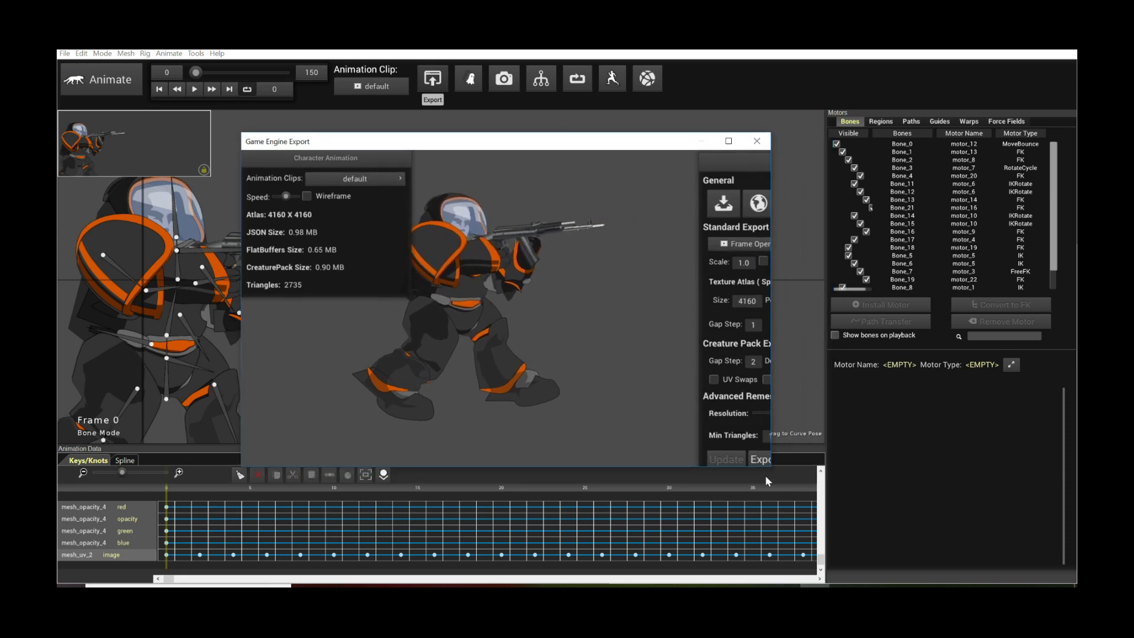
left_click_drag(770, 467, 923, 554)
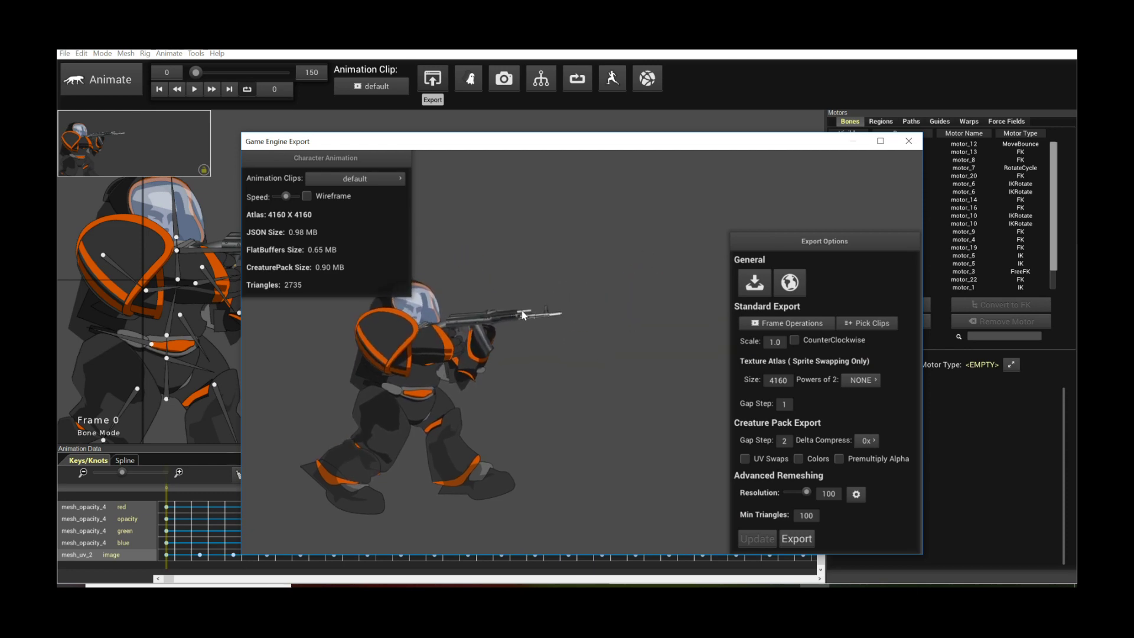
Bring up the export folder selection, cancel it, and close the Game Engine Export window
left_click(798, 539)
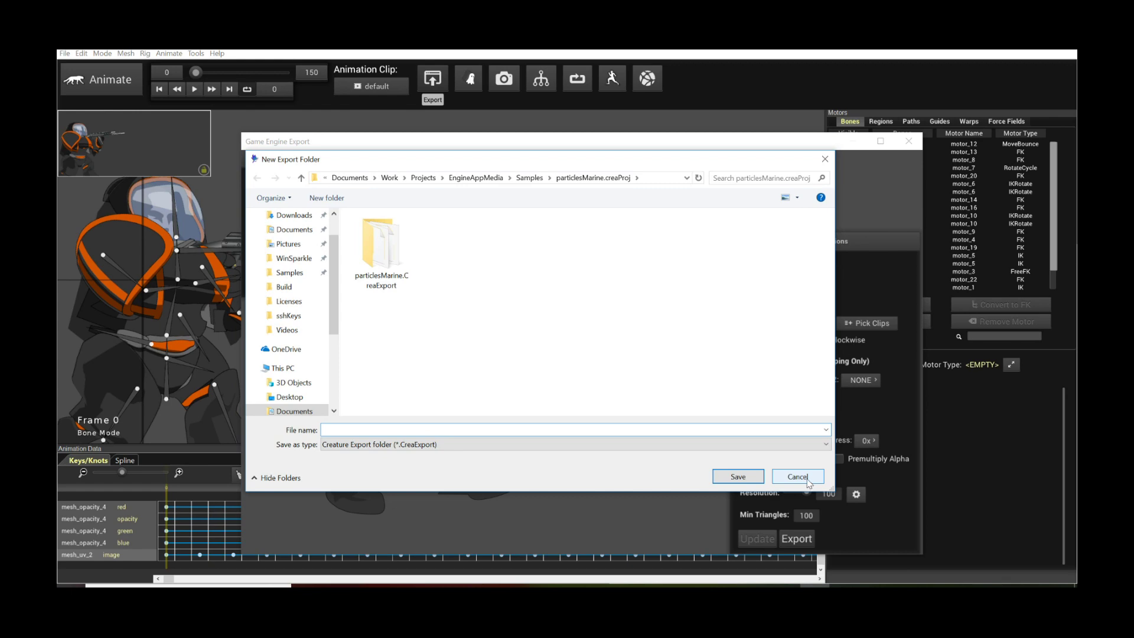
left_click(798, 477)
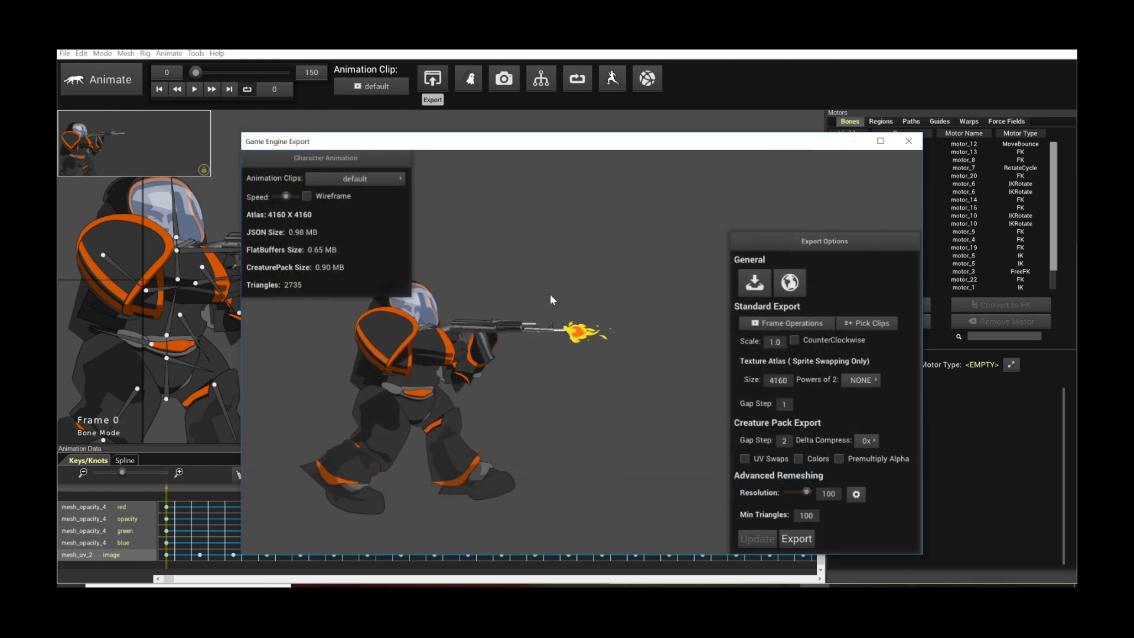
left_click(909, 141)
scroll(535, 437, "up", 3)
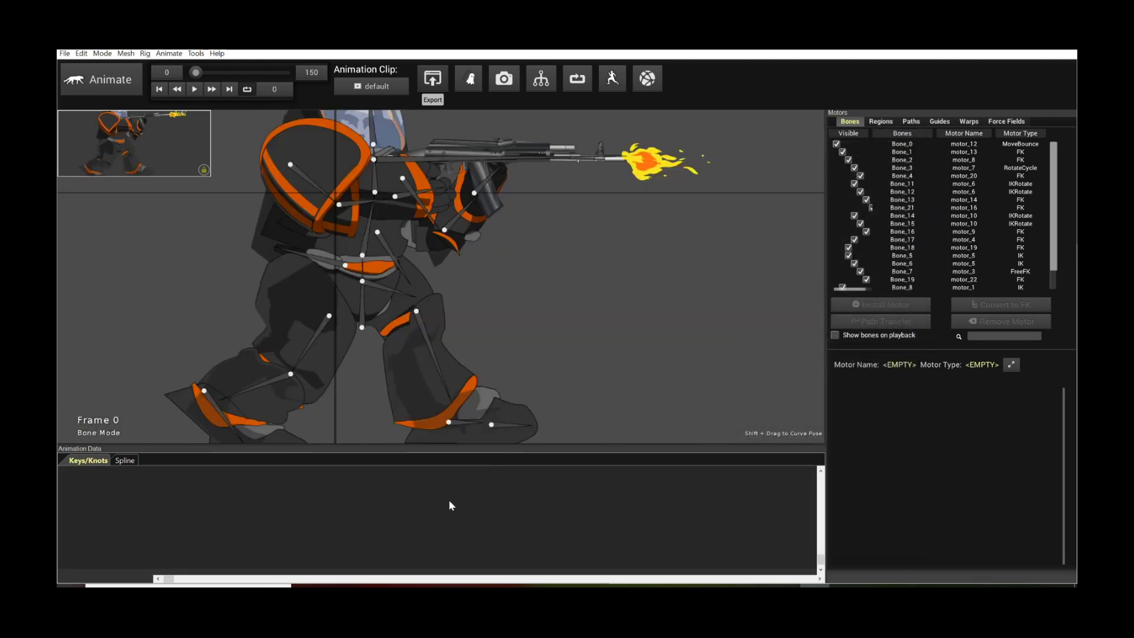
Switch to the particlesMarine.CreaExport folder in File Explorer and point out the exported .particles, .json, .png and .mdata files
left_click(396, 586)
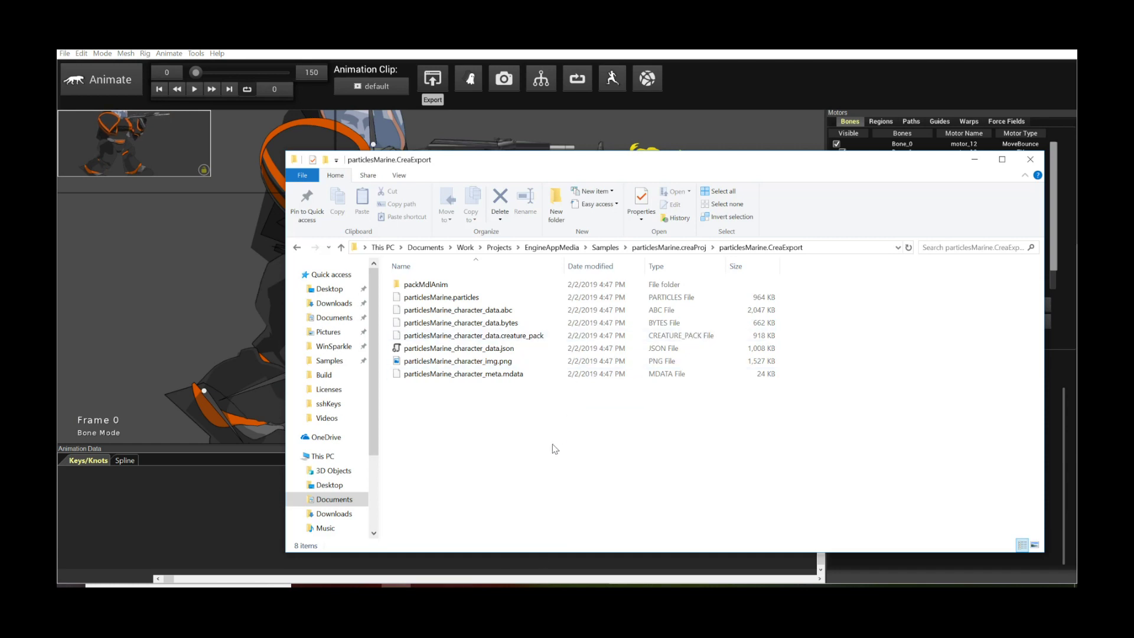
left_click(445, 301)
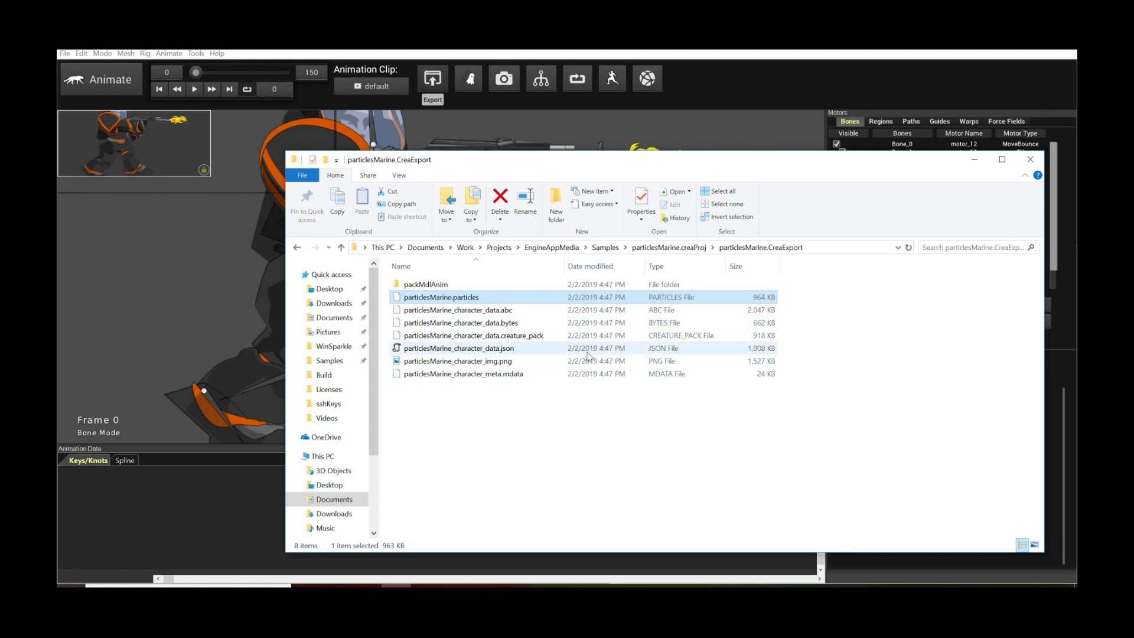
left_click(562, 350)
left_click(526, 360)
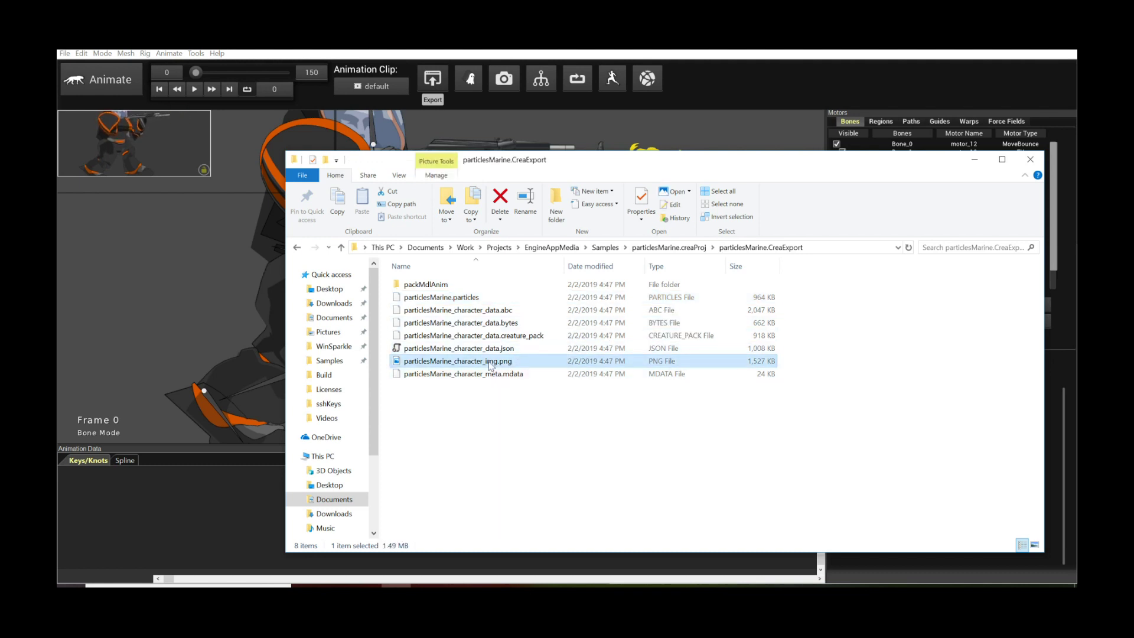
left_click(523, 375)
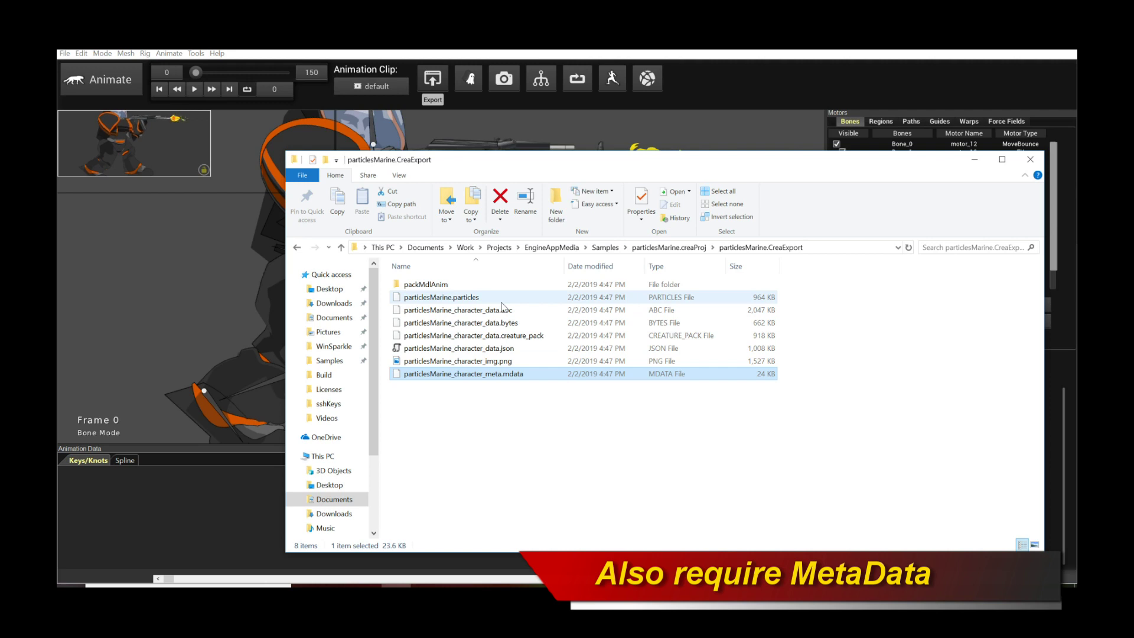
left_click(501, 299)
left_click(512, 349)
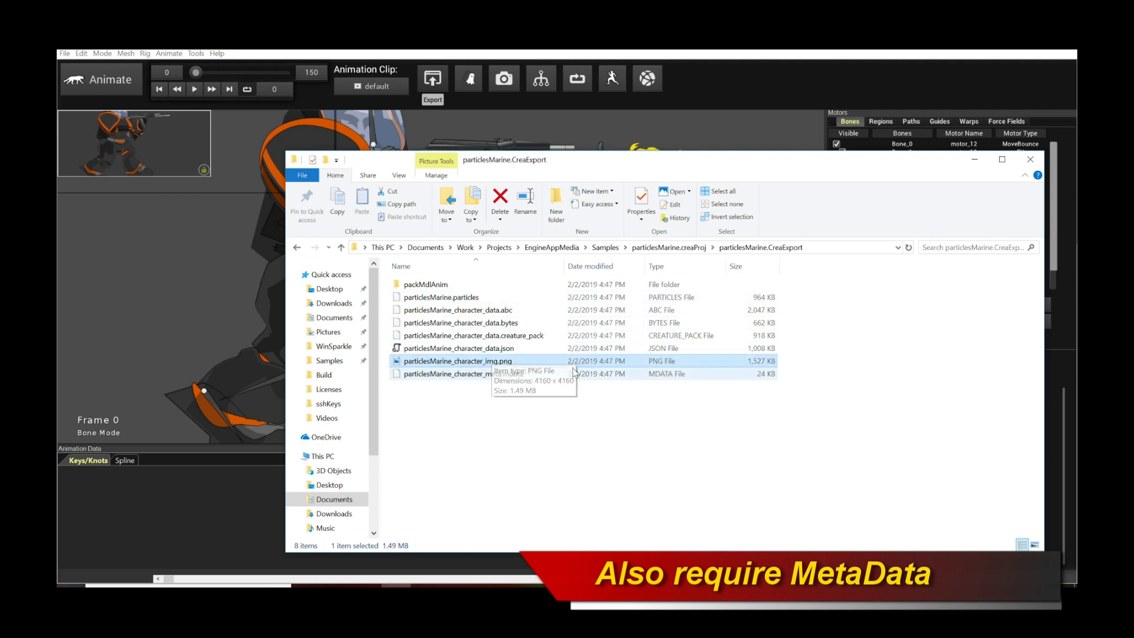
left_click(550, 374)
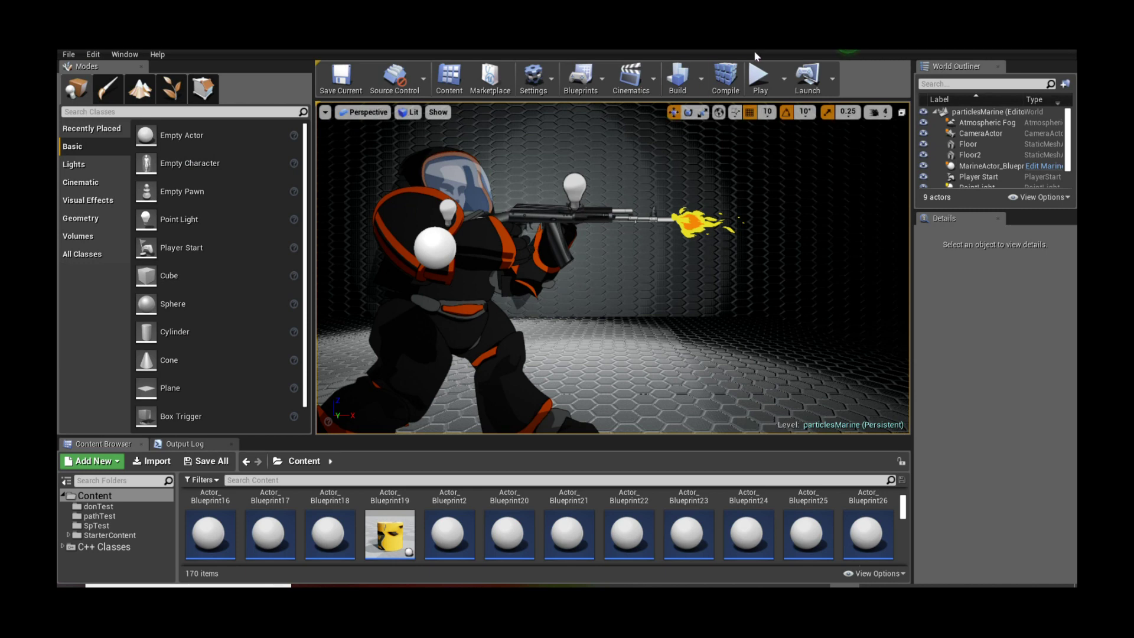
Play the particlesMarine level in Unreal Editor to watch the character run, and stop the simulation
left_click(759, 77)
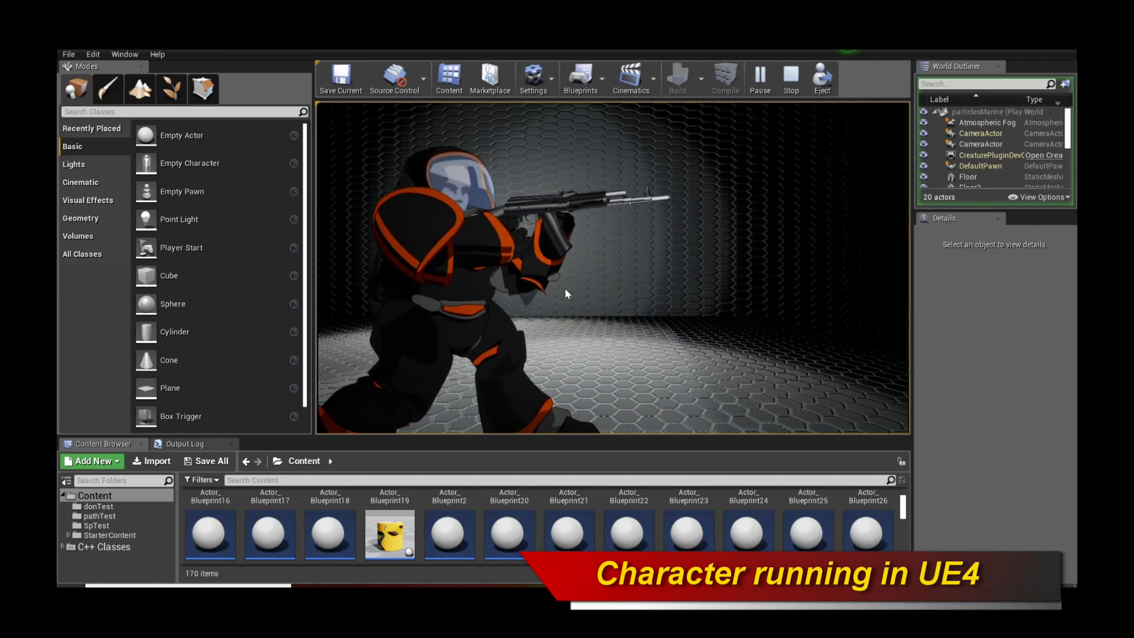
key("Escape")
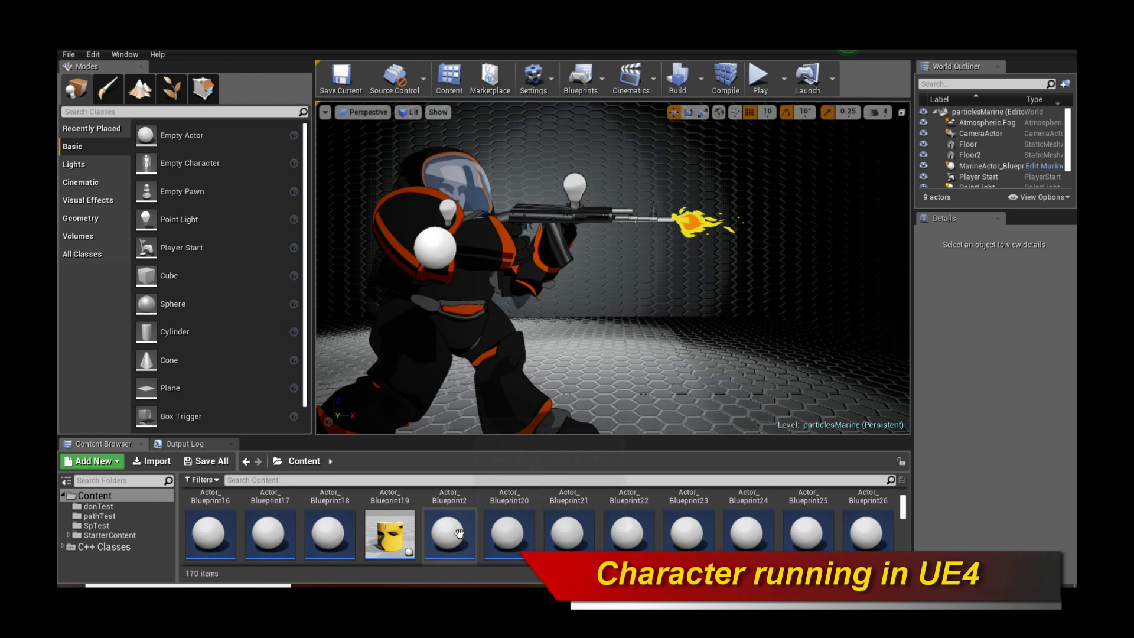
Import particlesMarine2.particles from the particlesMarine.CreaExport folder into Unreal's Content folder
left_click(396, 592)
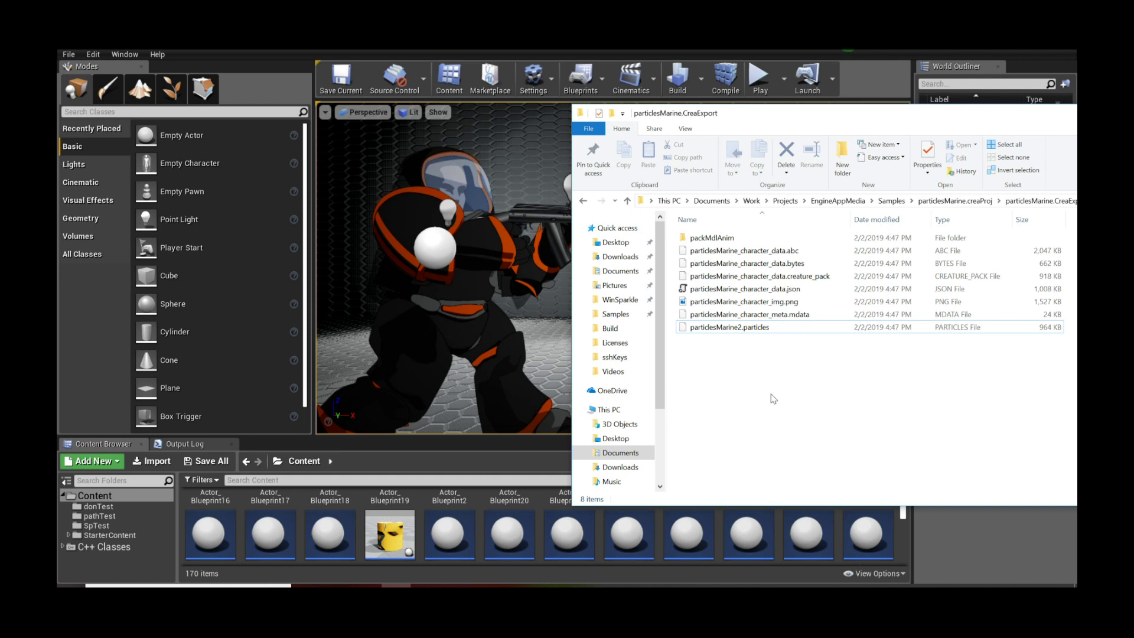
left_click_drag(798, 114, 815, 136)
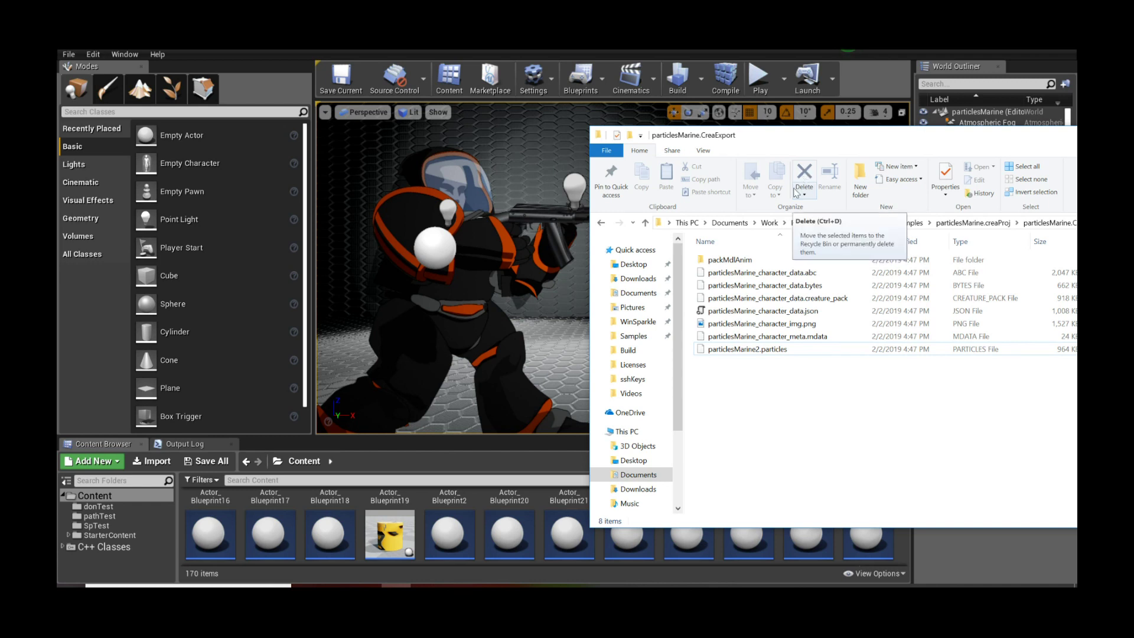
left_click(766, 350)
left_click_drag(778, 136, 857, 153)
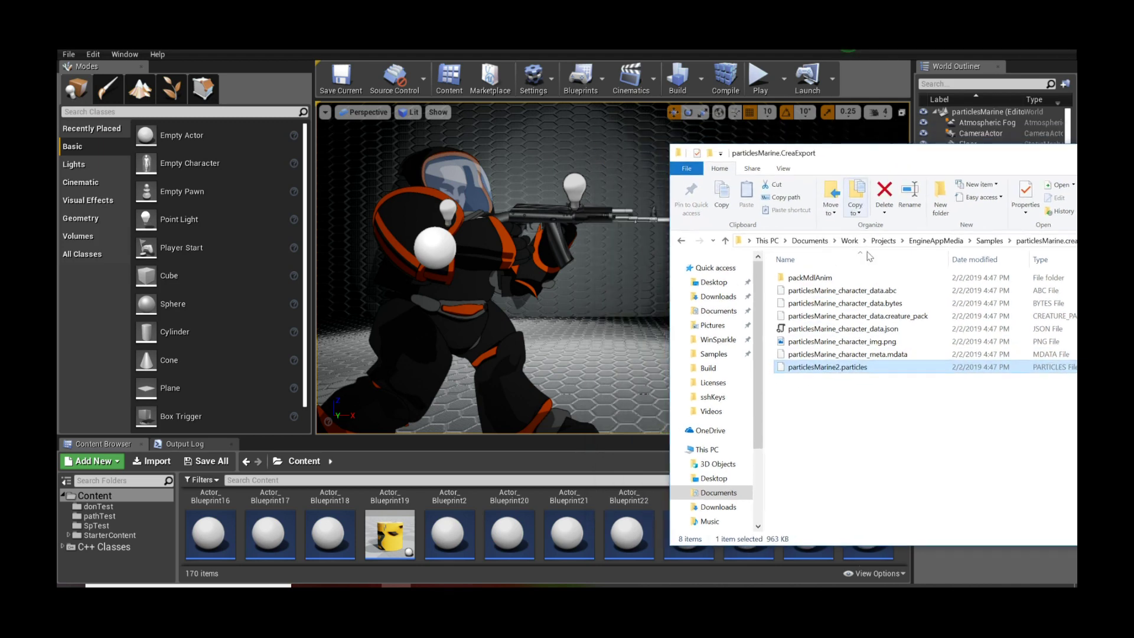
left_click_drag(824, 372, 540, 507)
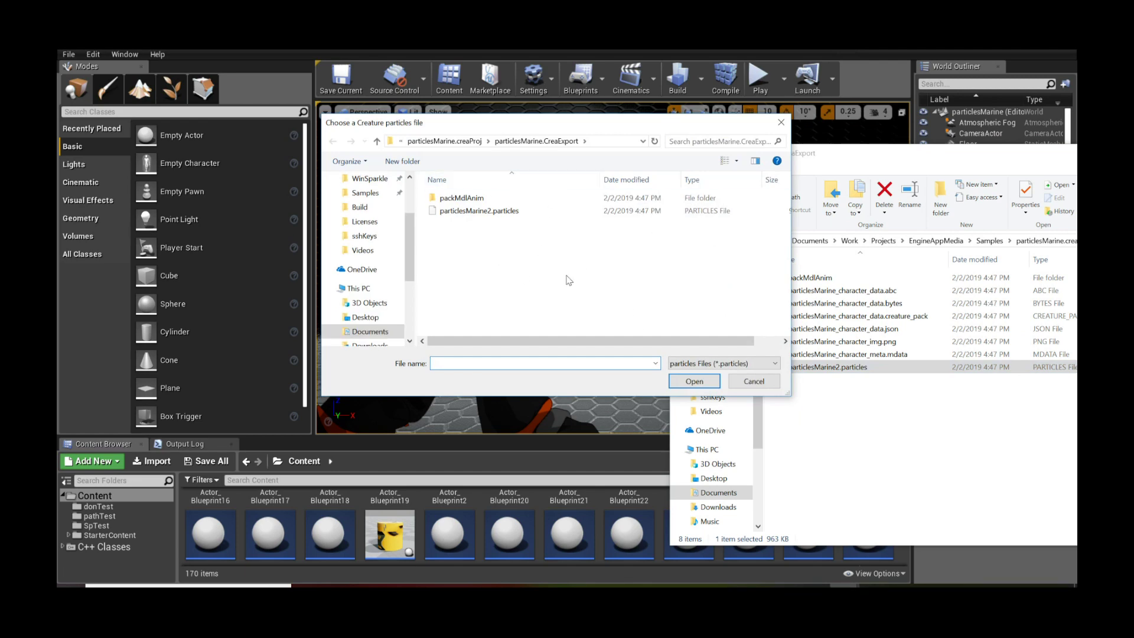
left_click(754, 381)
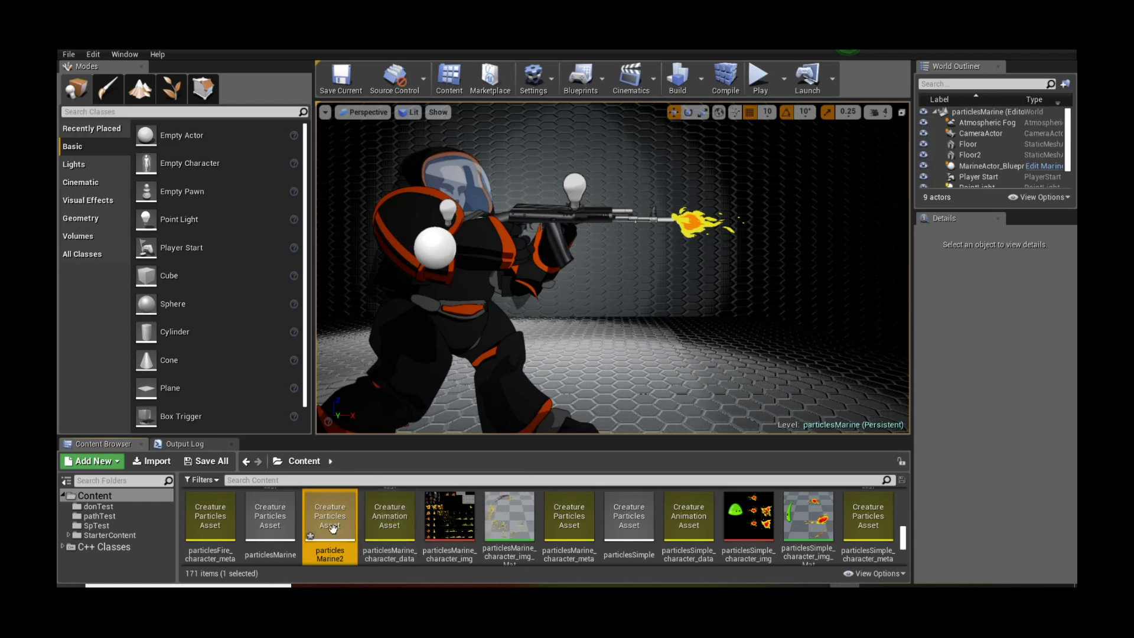
Delete the particlesMarine2 asset from the Content folder
key("Delete")
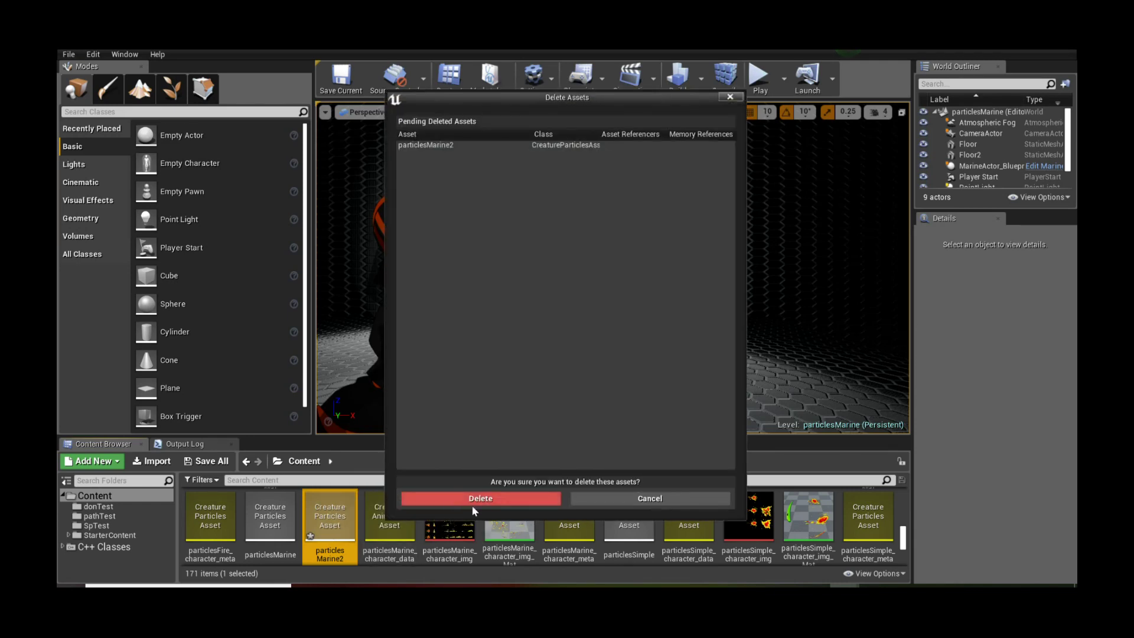
left_click(481, 499)
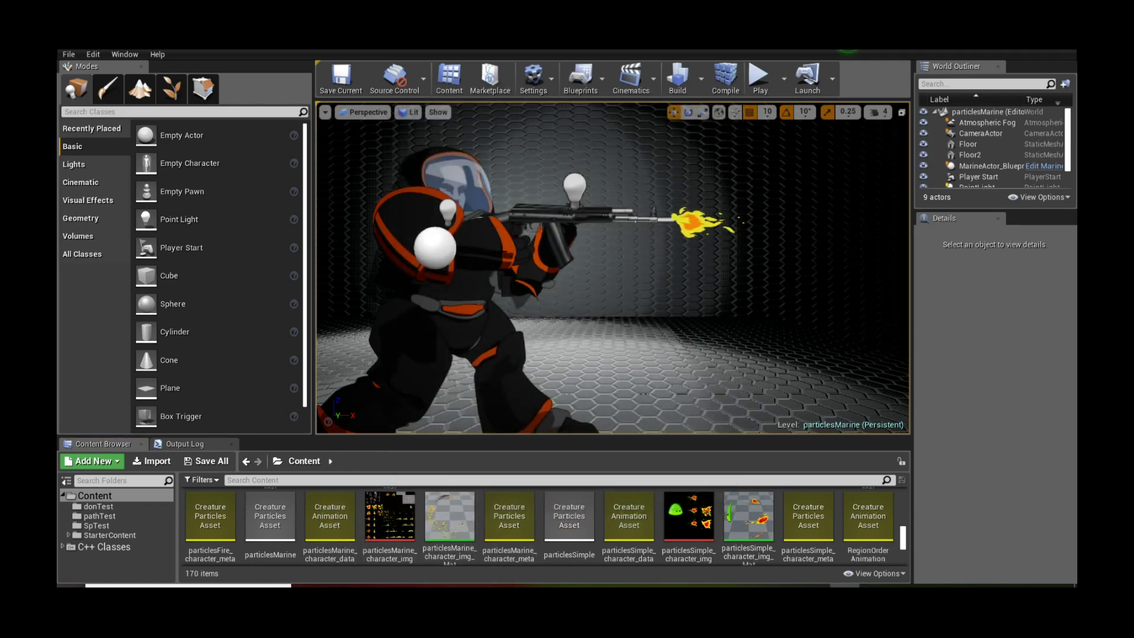
Run the level again to view the marine's bullets, smoke and gunfire effects, and stop the simulation
left_click(759, 76)
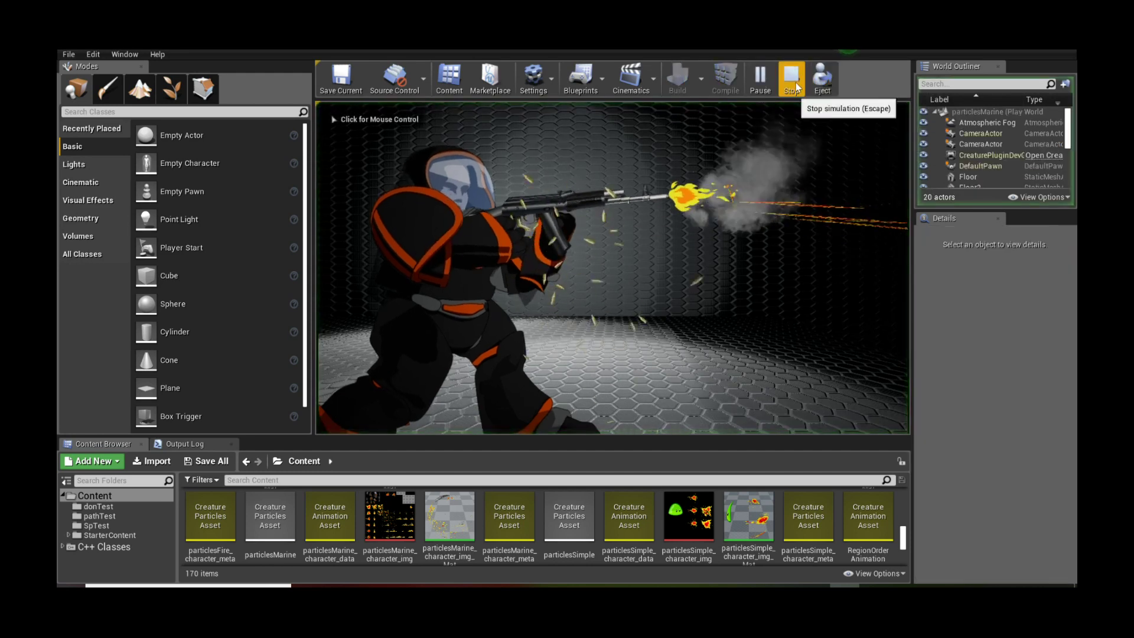
left_click(791, 80)
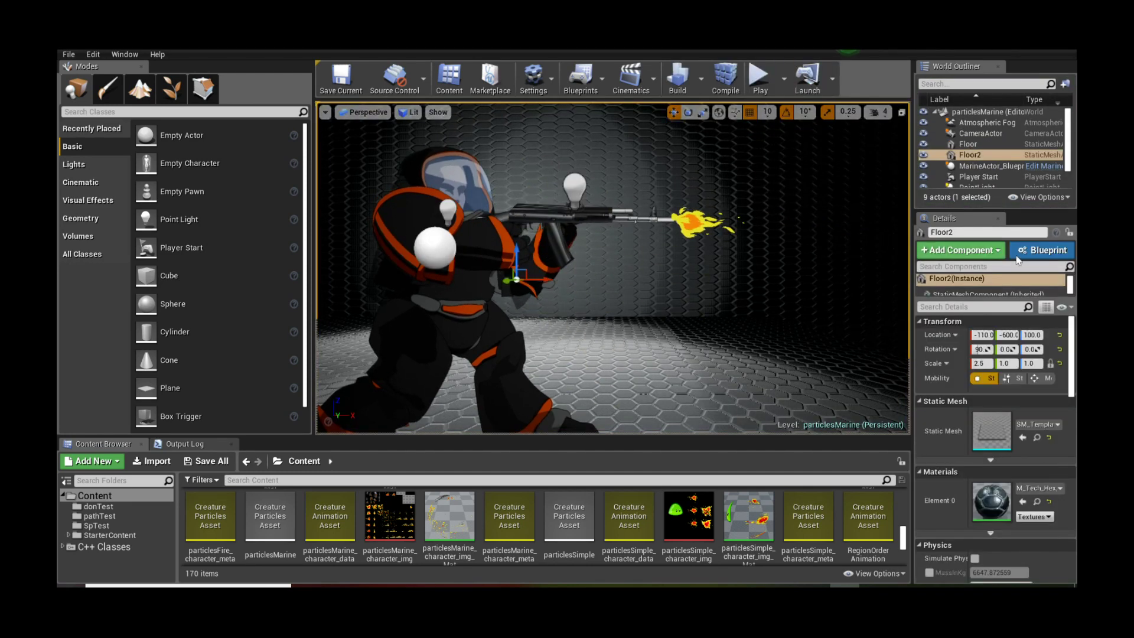
Start creating a blueprint from the Floor2 actor and cancel it
left_click(1019, 259)
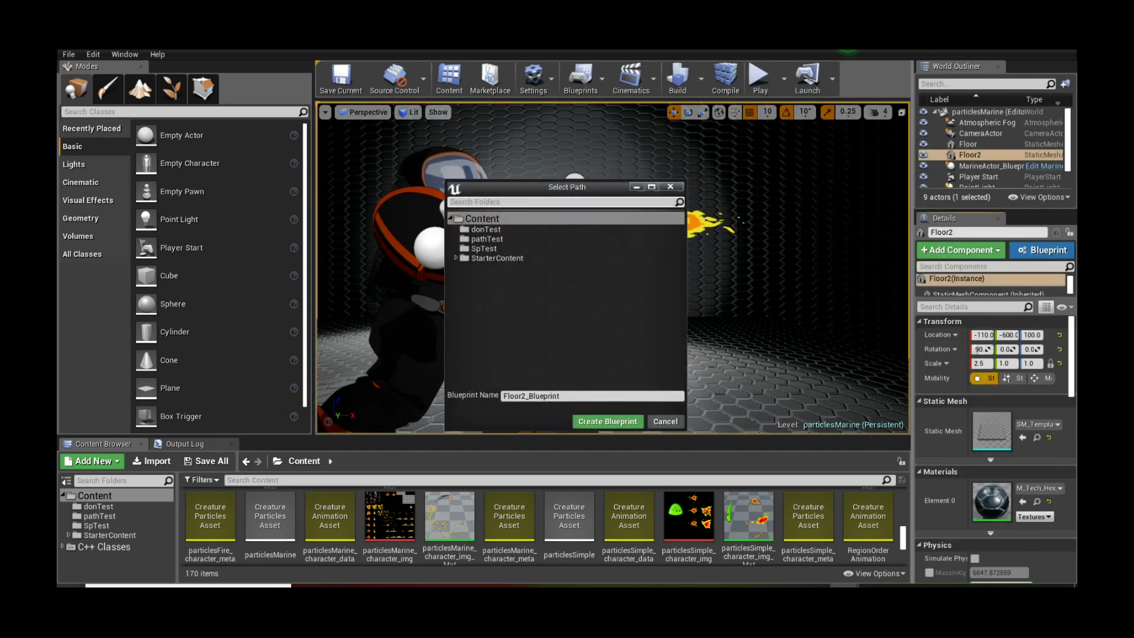
left_click(661, 419)
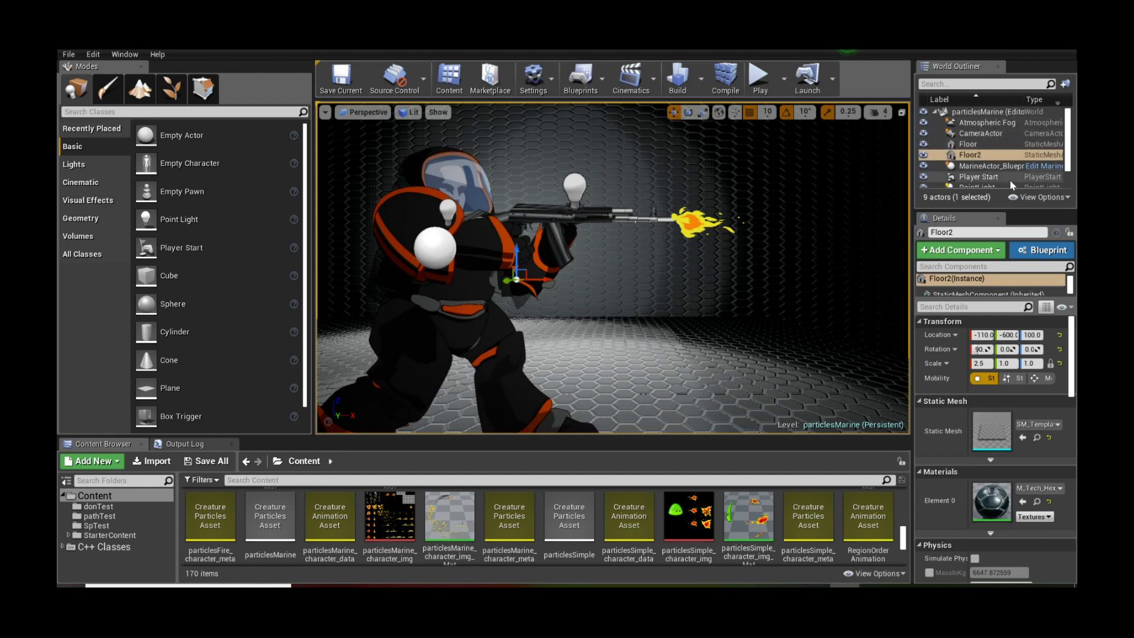
Open the MarineActor_Blueprint actor's blueprint for editing and show its viewport
scroll(1000, 179, "down", 1)
left_click(991, 147)
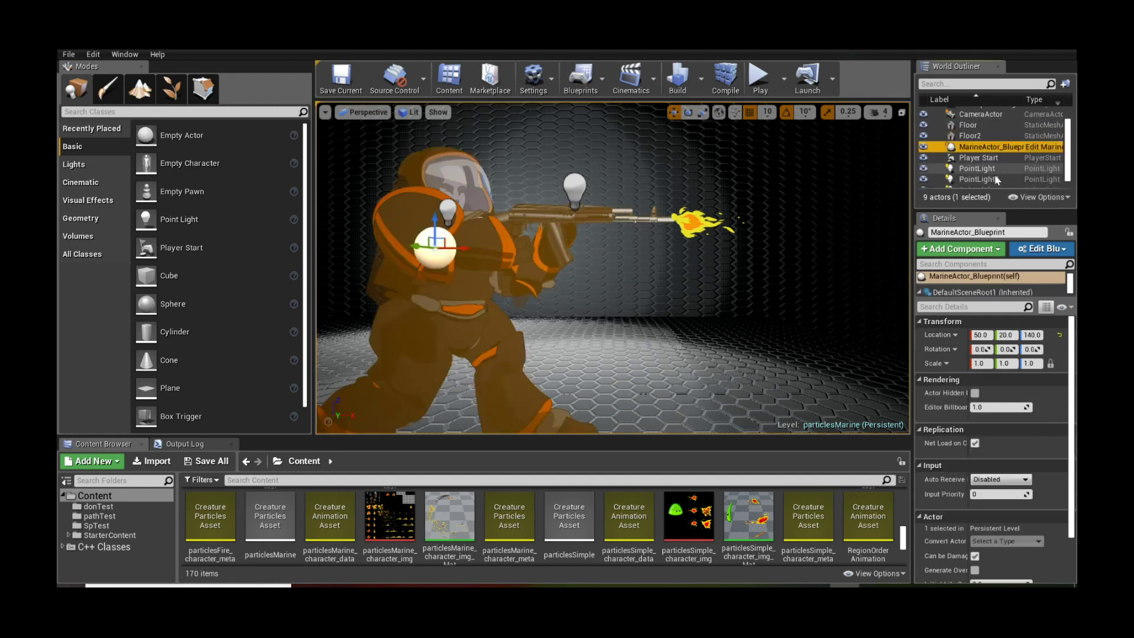
left_click(1040, 248)
left_click(945, 286)
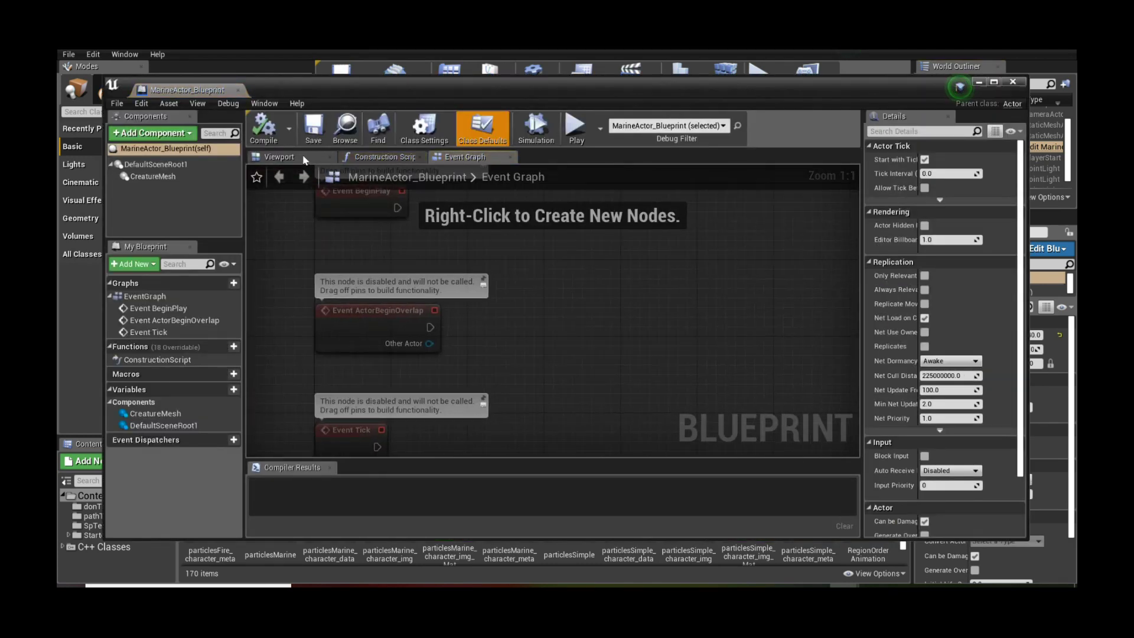
left_click(303, 159)
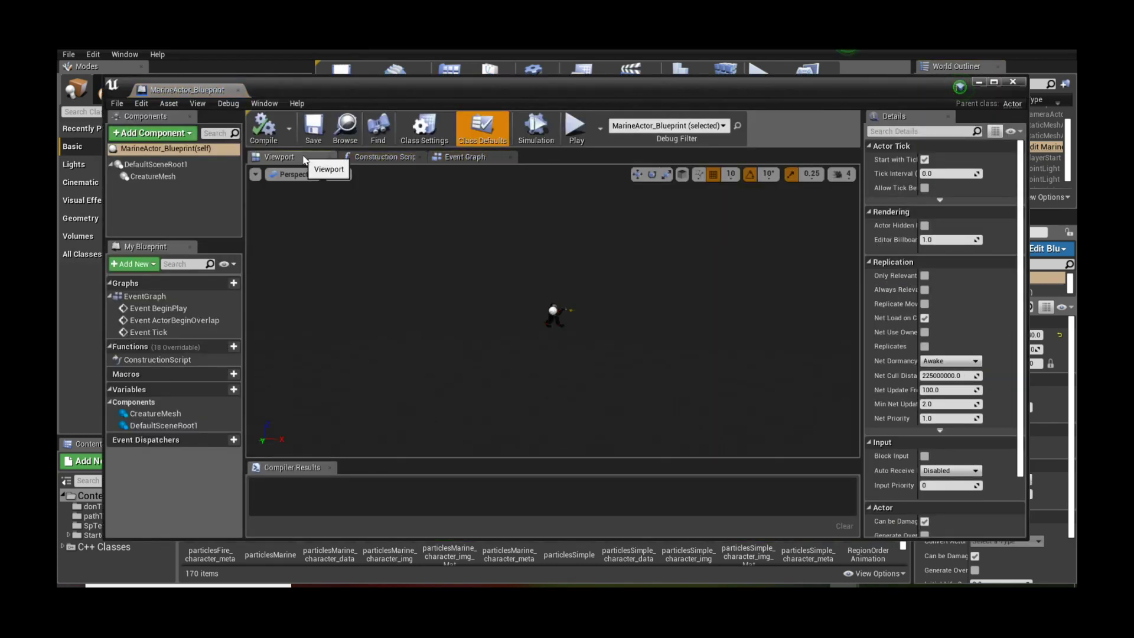
Select the CreatureMesh component and inspect the marine up close in the blueprint viewport
left_click(152, 176)
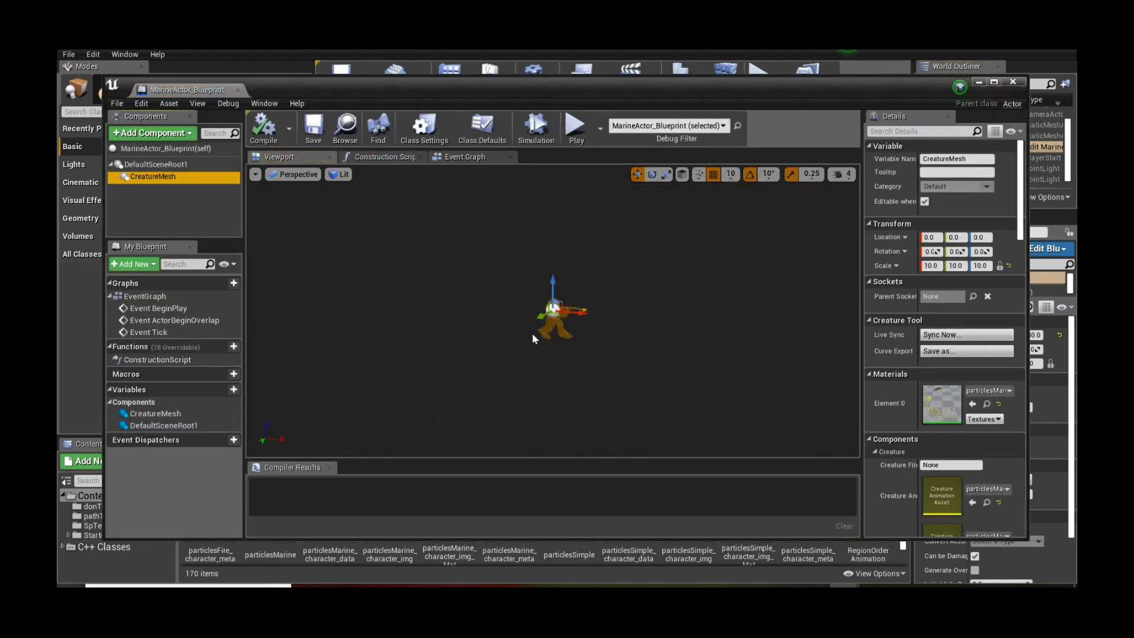
scroll(533, 335, "up", 10)
scroll(517, 330, "down", 3)
scroll(515, 329, "up", 1)
left_click(673, 242)
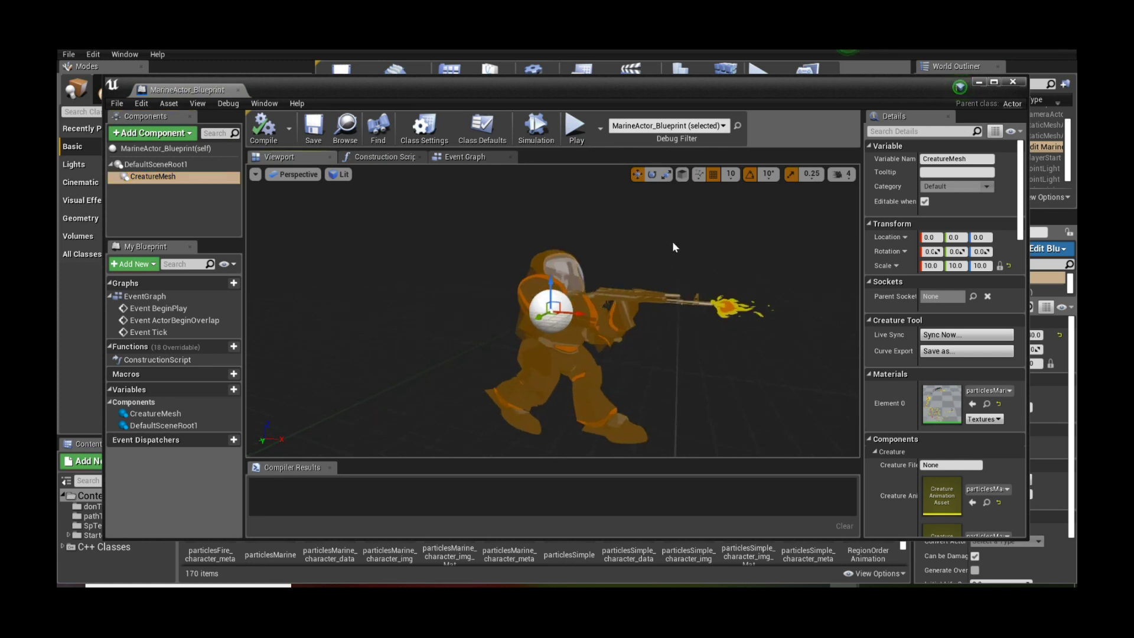
left_click_drag(654, 348, 661, 345)
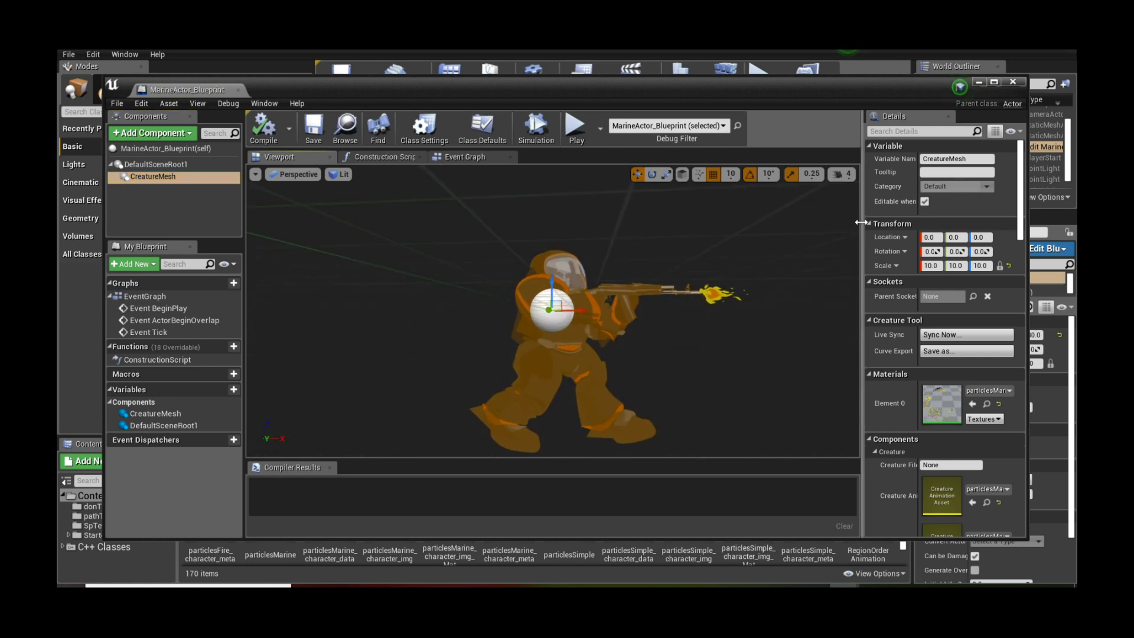
Widen the component's details and examine CreatureMesh's material and its Creature animation, meta and particles asset assignments
left_click_drag(862, 229, 758, 221)
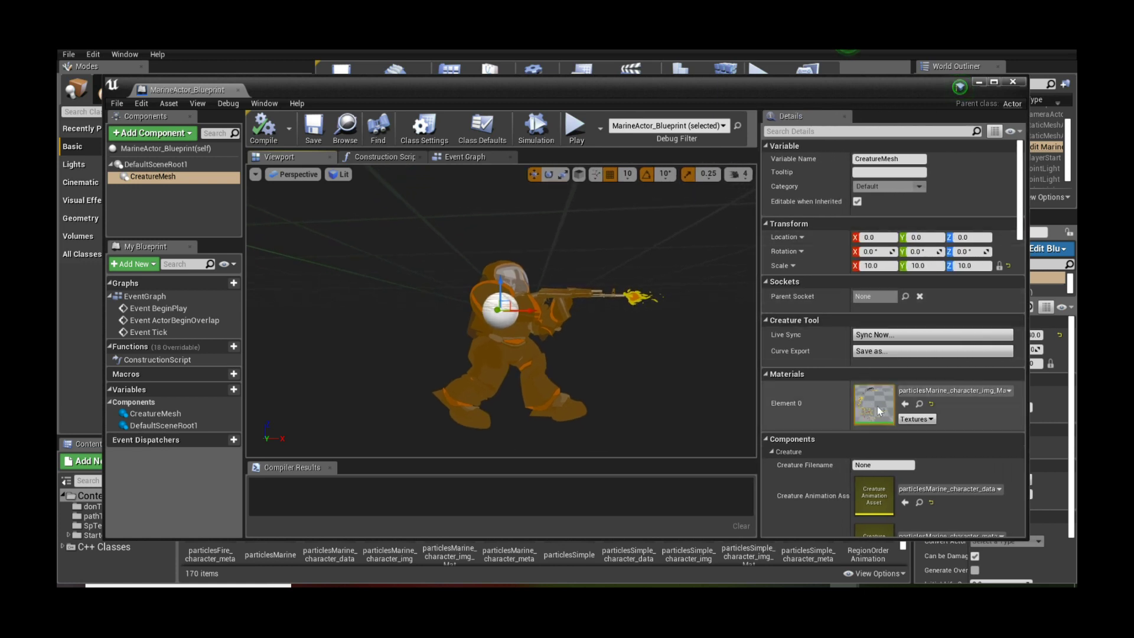
scroll(976, 427, "down", 2)
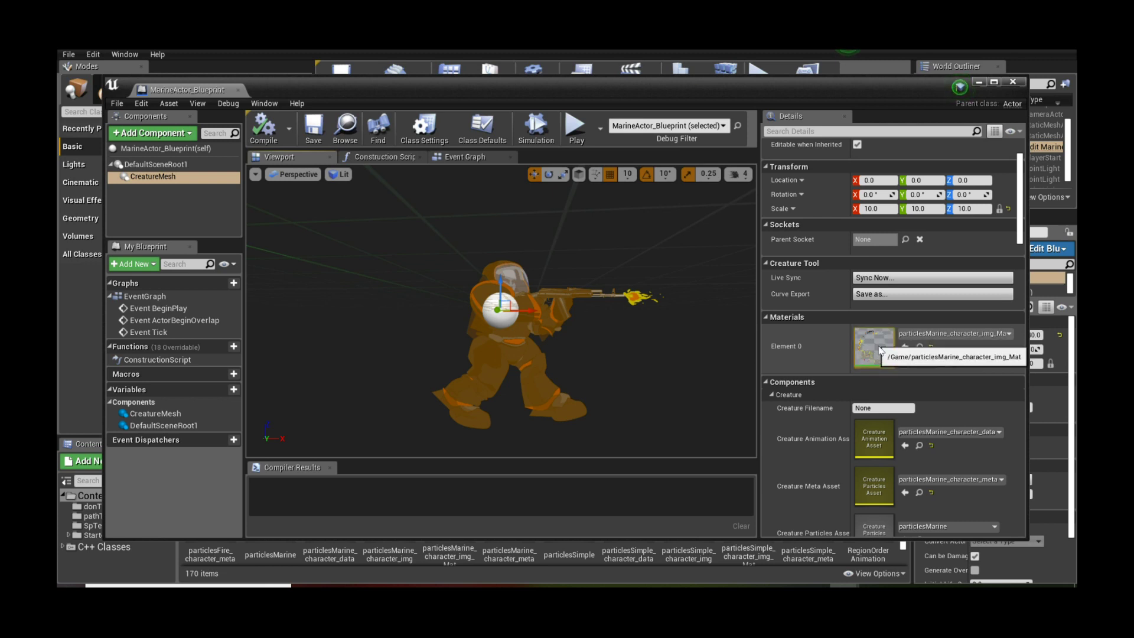
scroll(877, 443, "down", 1)
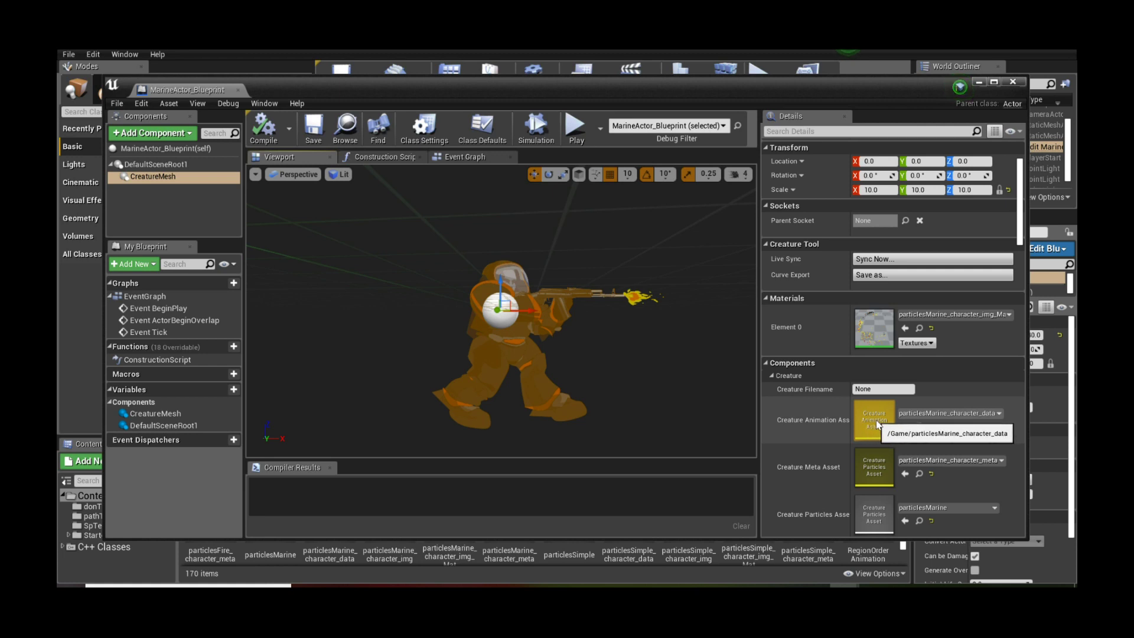
scroll(869, 420, "down", 2)
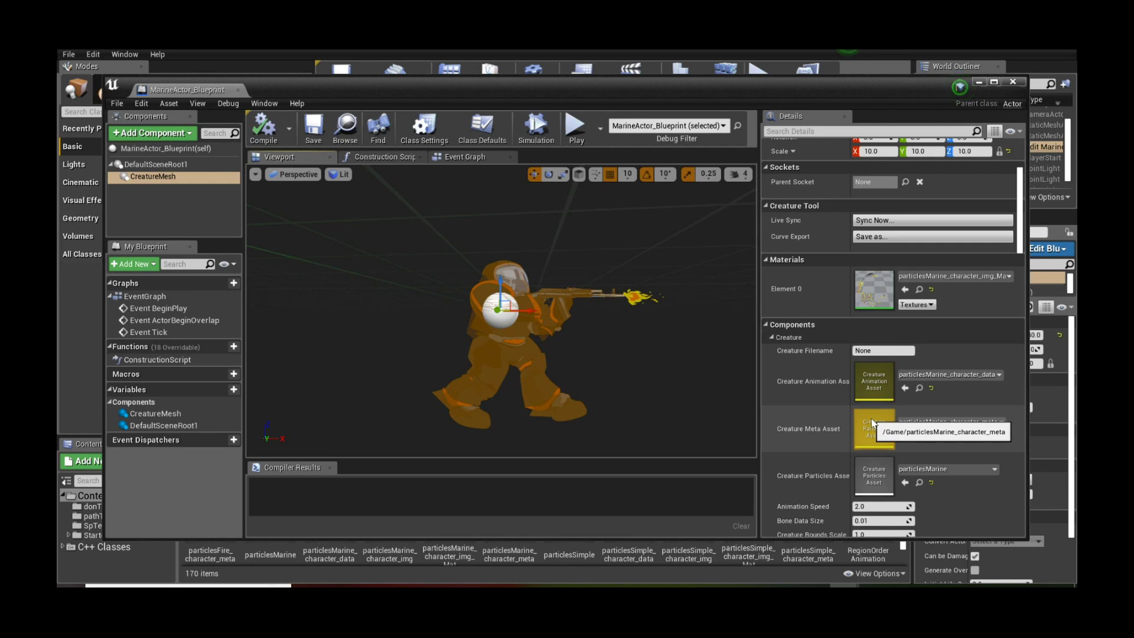
scroll(839, 437, "down", 2)
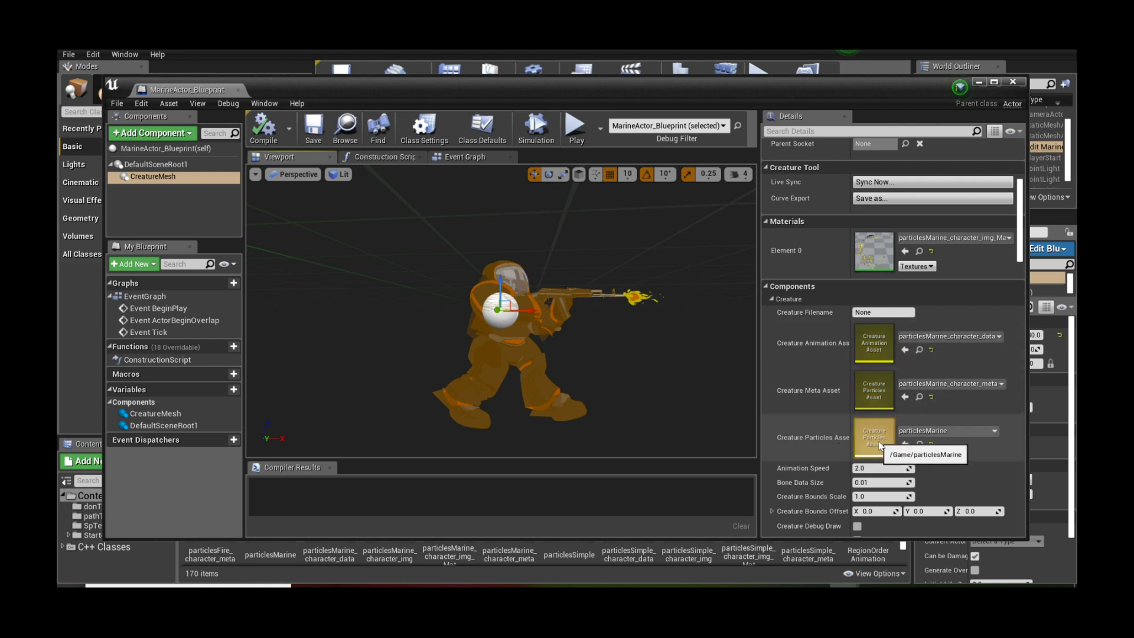
scroll(946, 408, "down", 6)
scroll(955, 397, "down", 4)
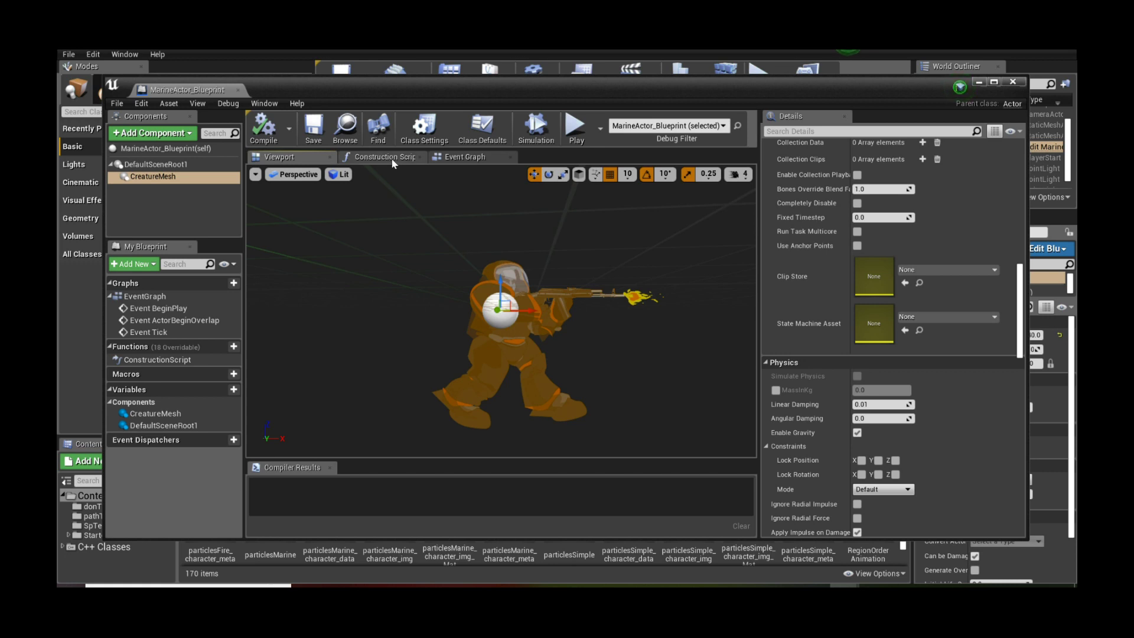
Show the blueprint's Event Graph and look over its default event nodes
left_click(465, 157)
scroll(532, 272, "down", 2)
scroll(533, 273, "up", 2)
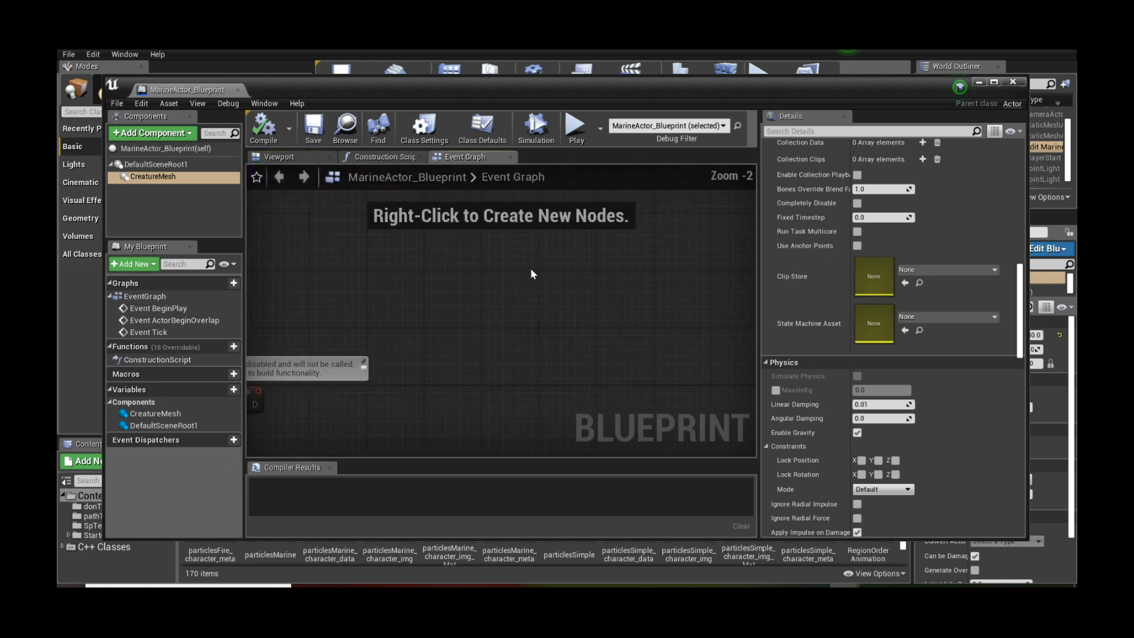
left_click_drag(485, 296, 626, 225)
left_click_drag(568, 336, 600, 263)
scroll(591, 266, "up", 1)
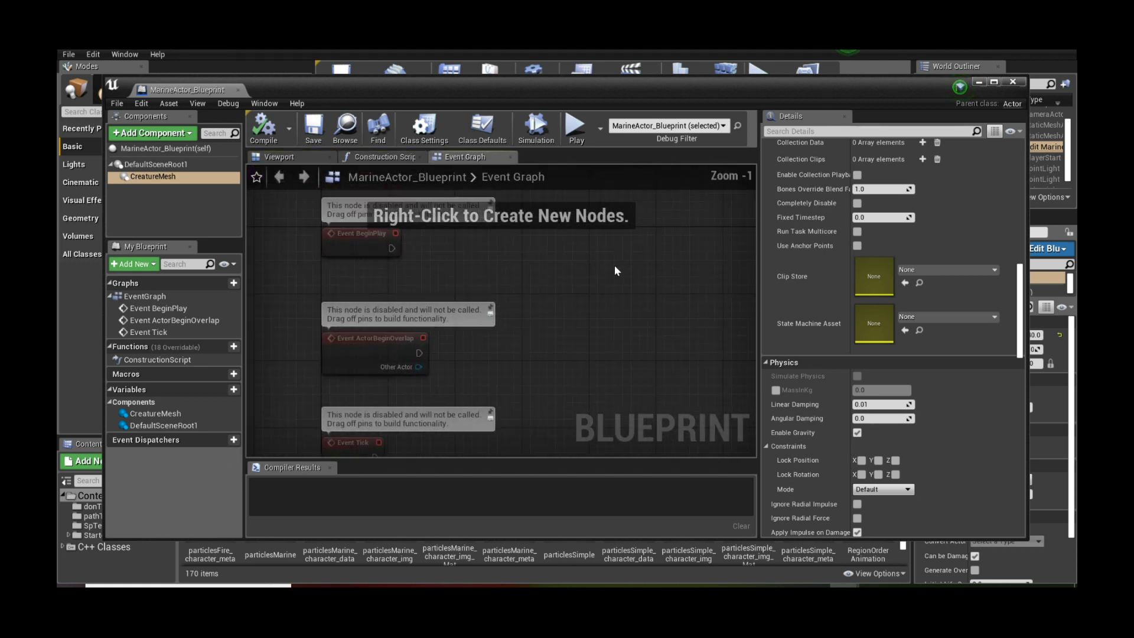
Review CreatureMesh's Creature settings again, from the particles asset down to the fixed timestep and state machine options
scroll(947, 329, "up", 3)
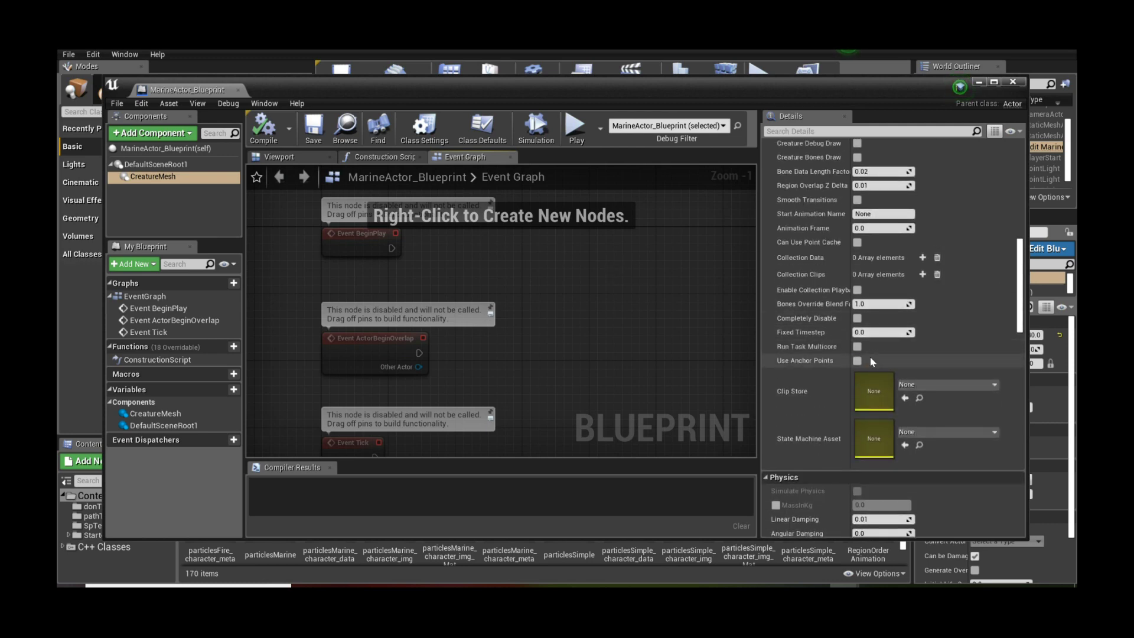
scroll(892, 399, "up", 9)
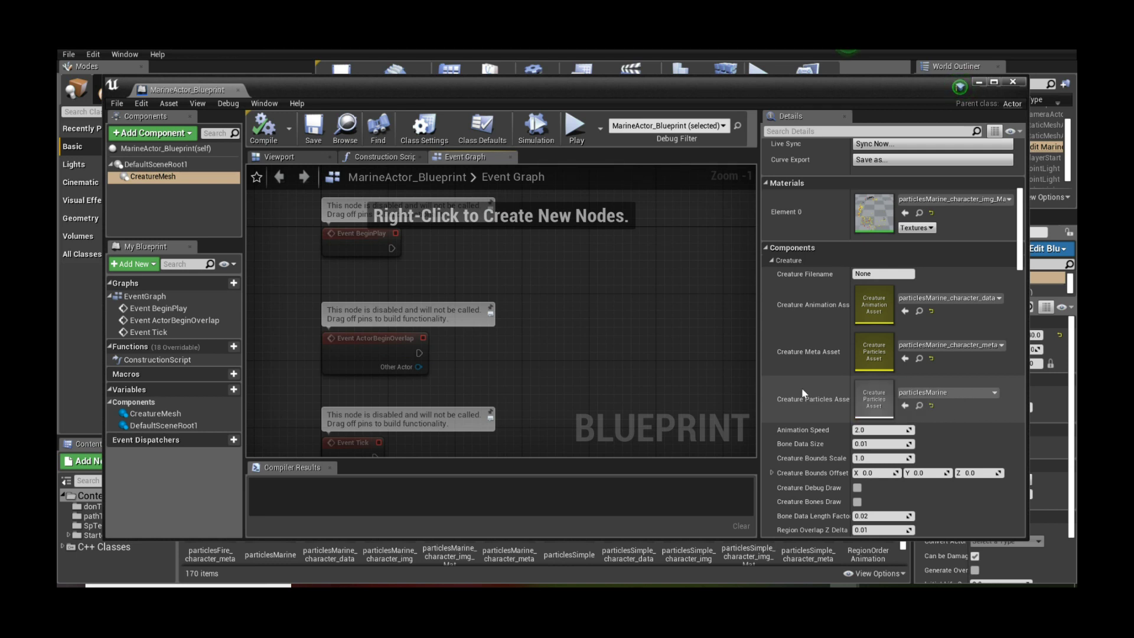
scroll(863, 397, "down", 10)
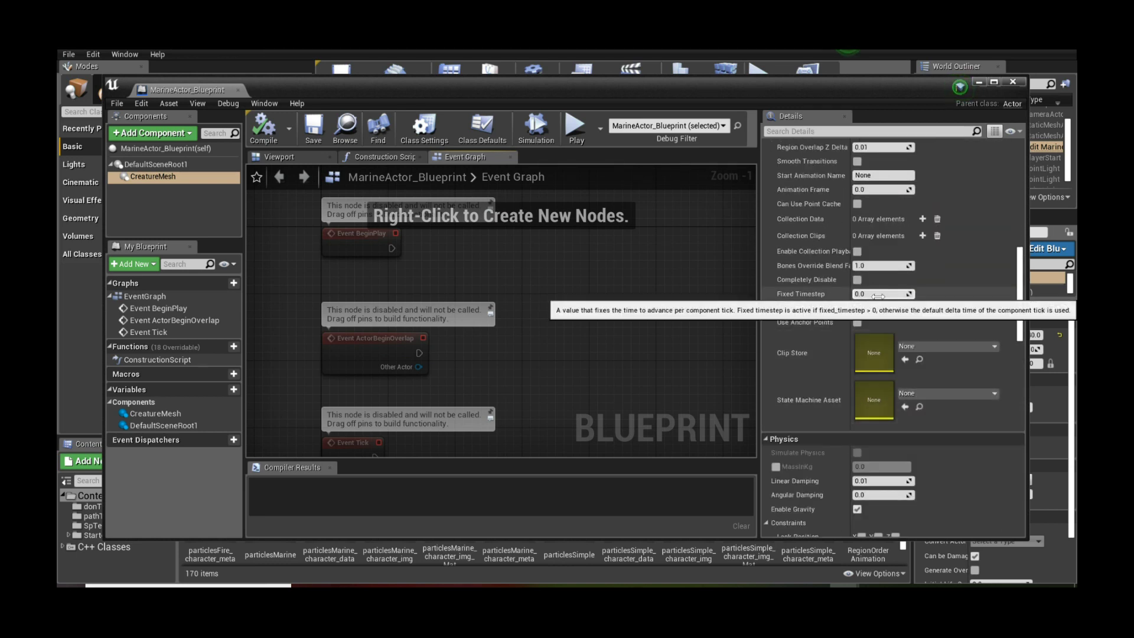
Close the marine's blueprint editor and play the level to view the gunfire, smoke and bullet effects
left_click(1014, 82)
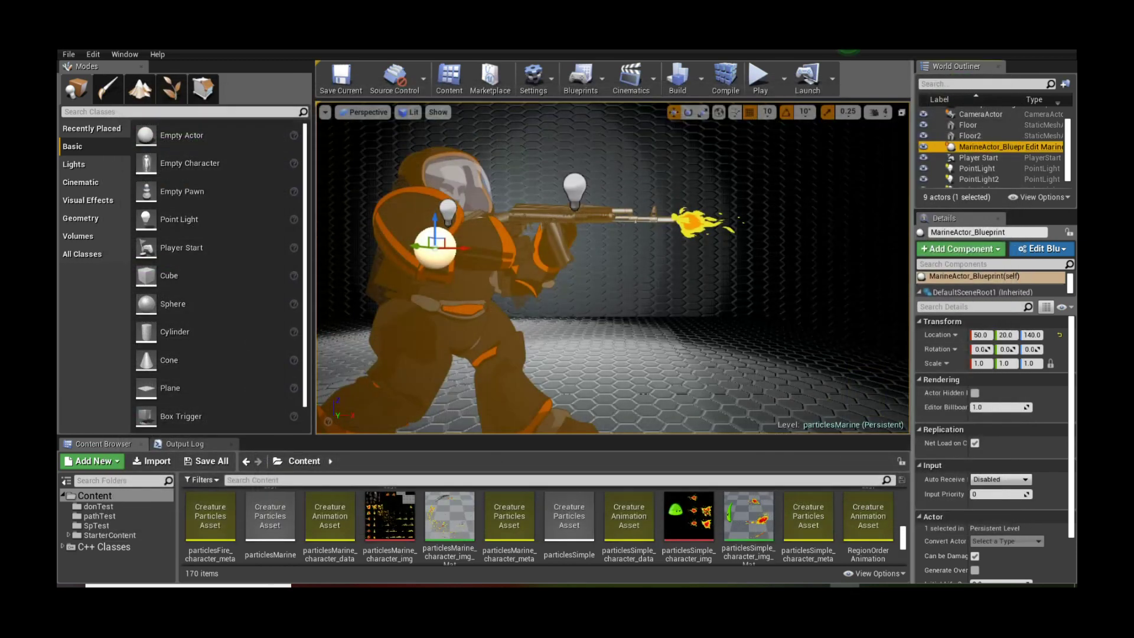
left_click(759, 78)
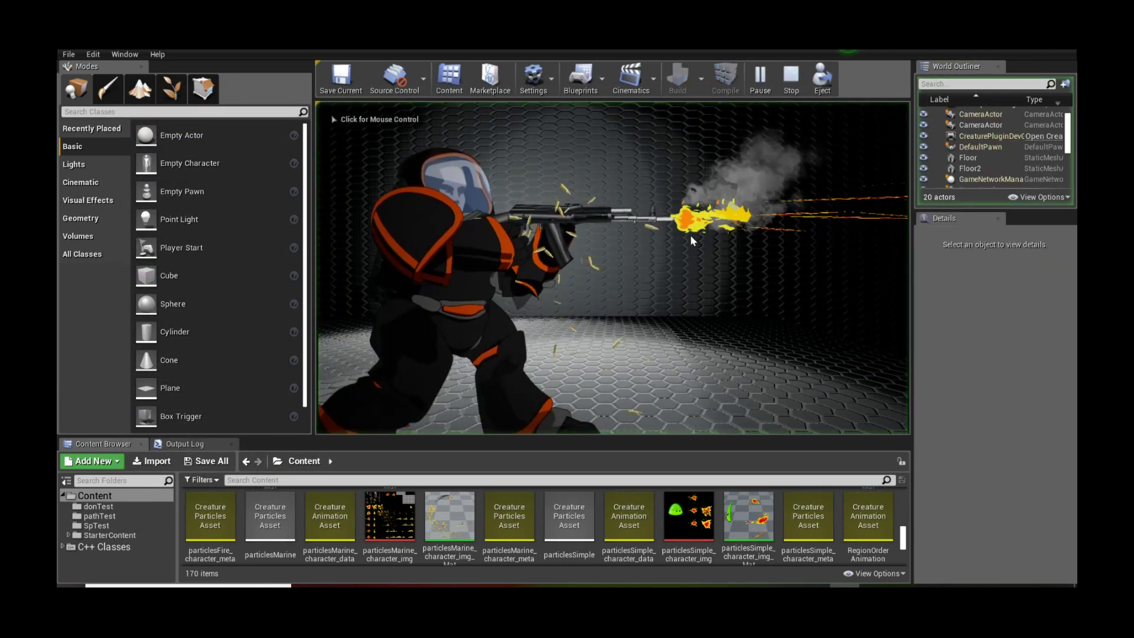